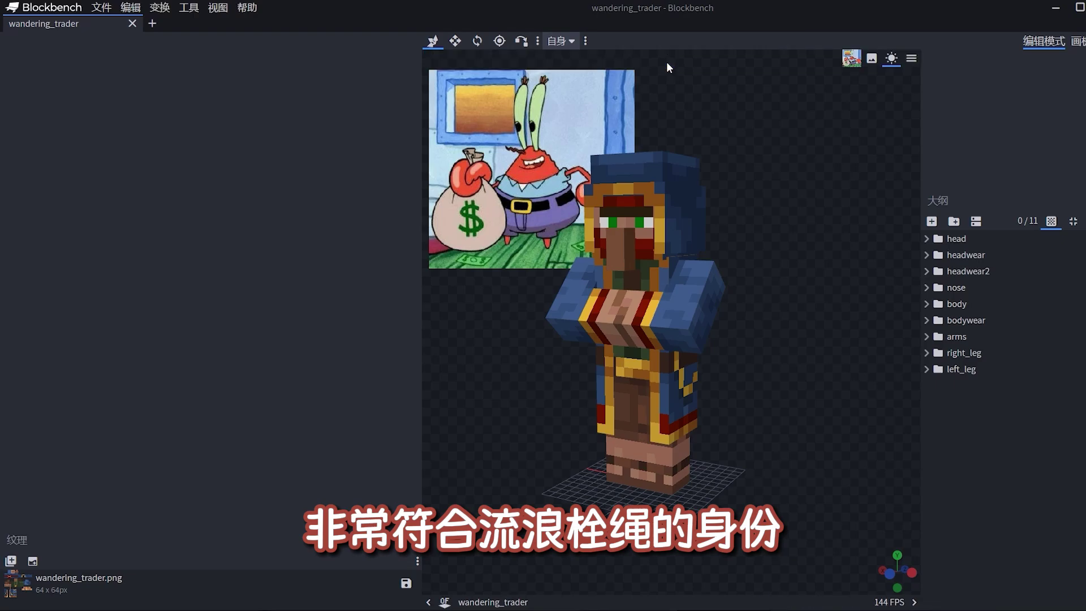
Remove the wandering trader's folded arms, held in the arms_rotation group
right_drag(773, 306, 808, 371)
drag(826, 358, 727, 369)
click(735, 330)
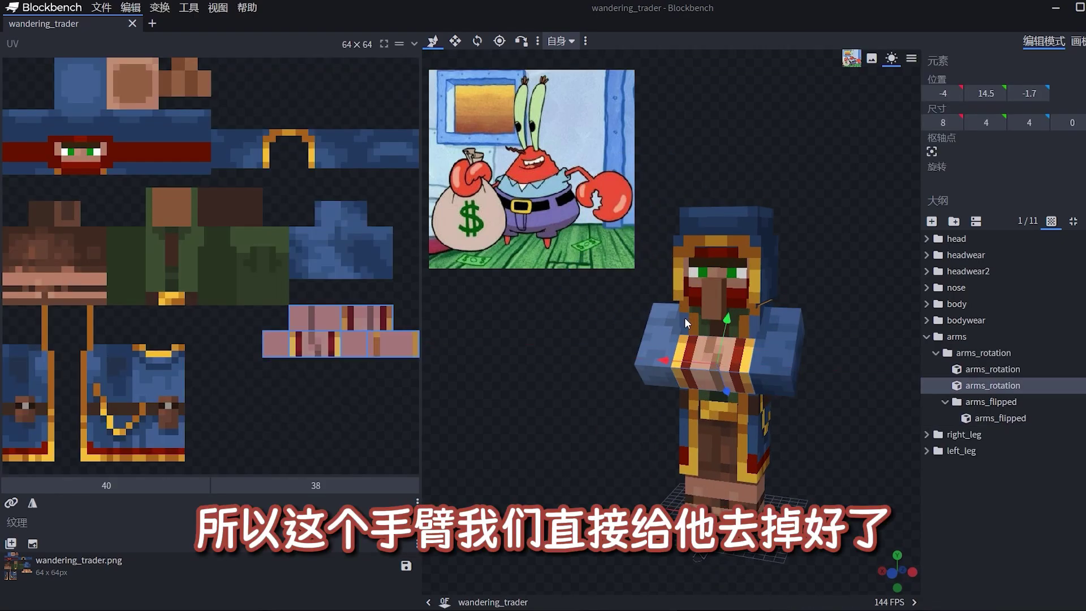
drag(684, 317, 774, 308)
click(964, 354)
drag(790, 347, 804, 341)
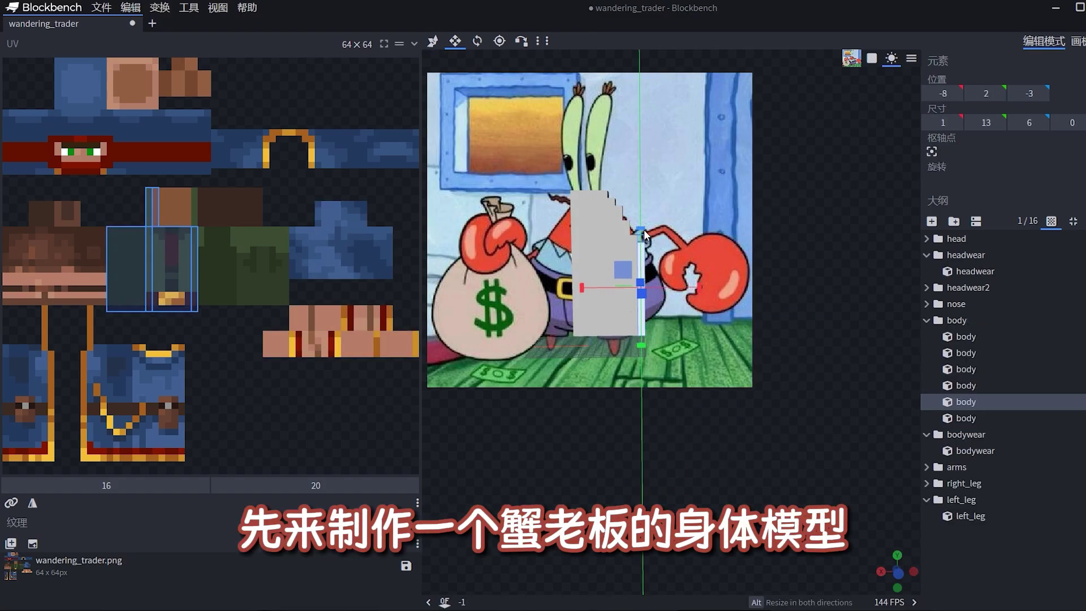
Size and place the stepped cubes of the crab's body, legs and raised claw to match the reference picture
drag(644, 229, 646, 227)
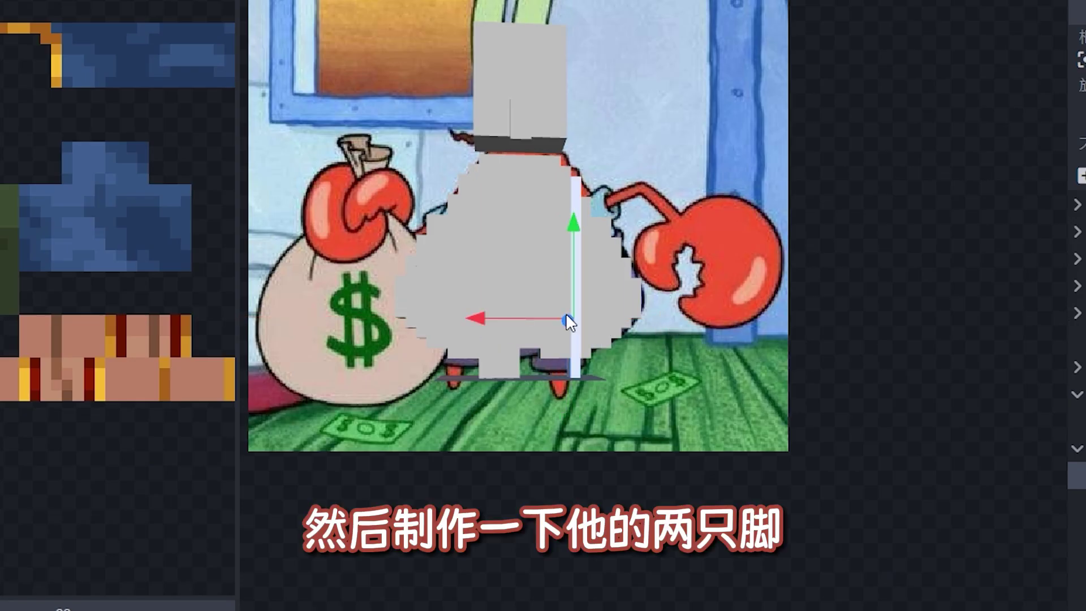
drag(565, 313, 514, 314)
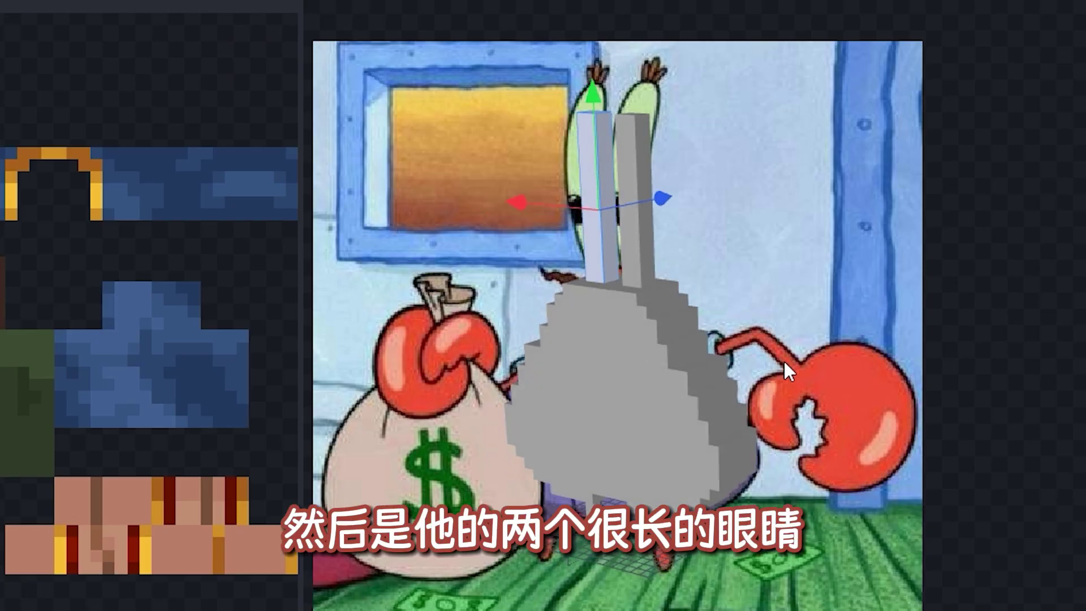
drag(783, 359, 813, 355)
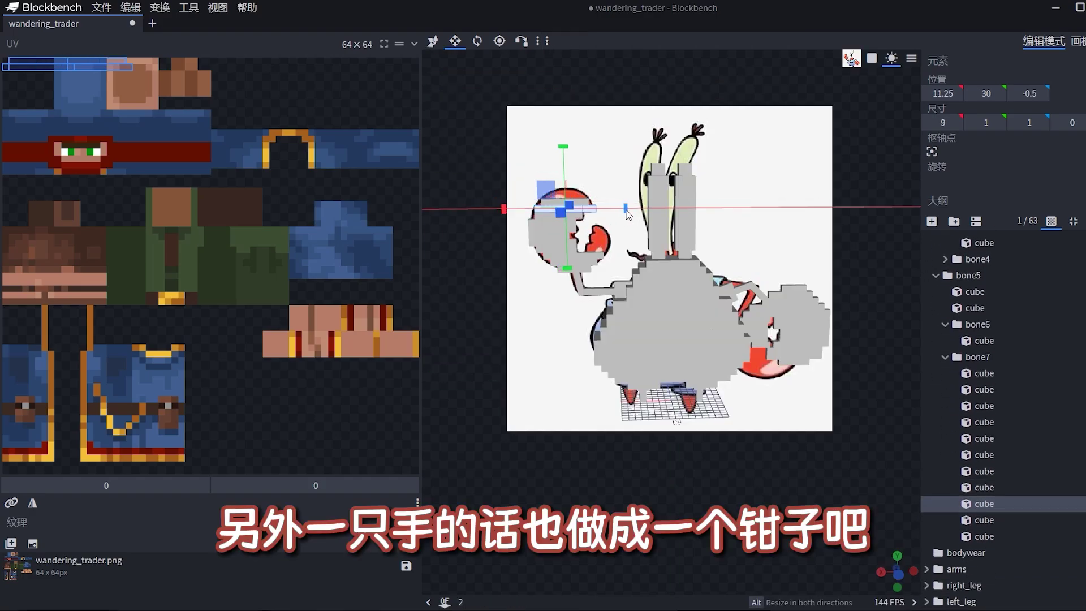
drag(628, 214, 626, 211)
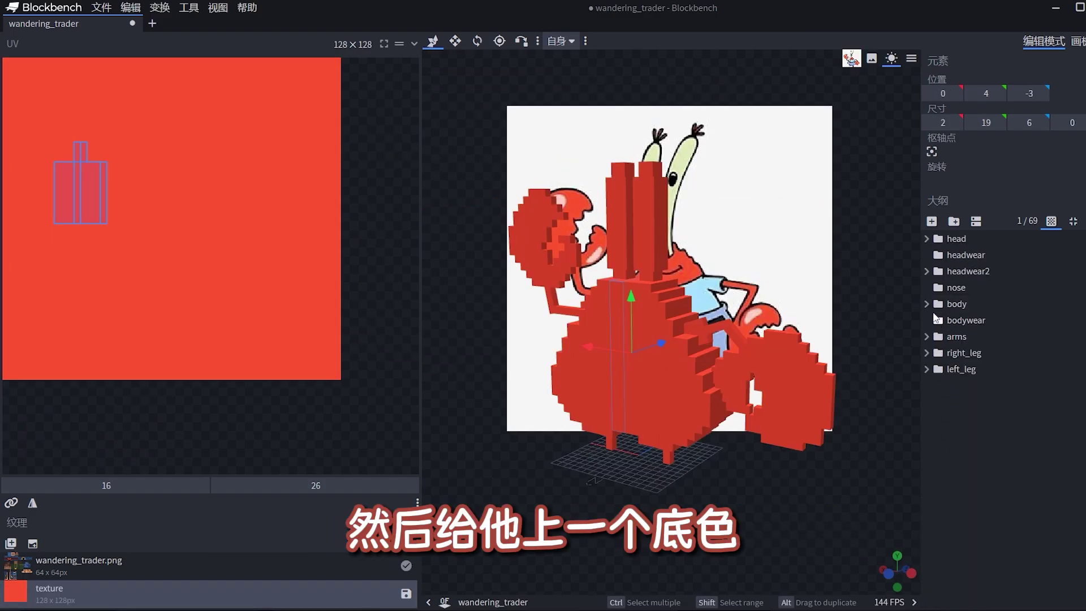
Pull the body8 slices outward to give the crab a rounded, protruding belly
click(927, 304)
click(926, 304)
drag(781, 266, 841, 267)
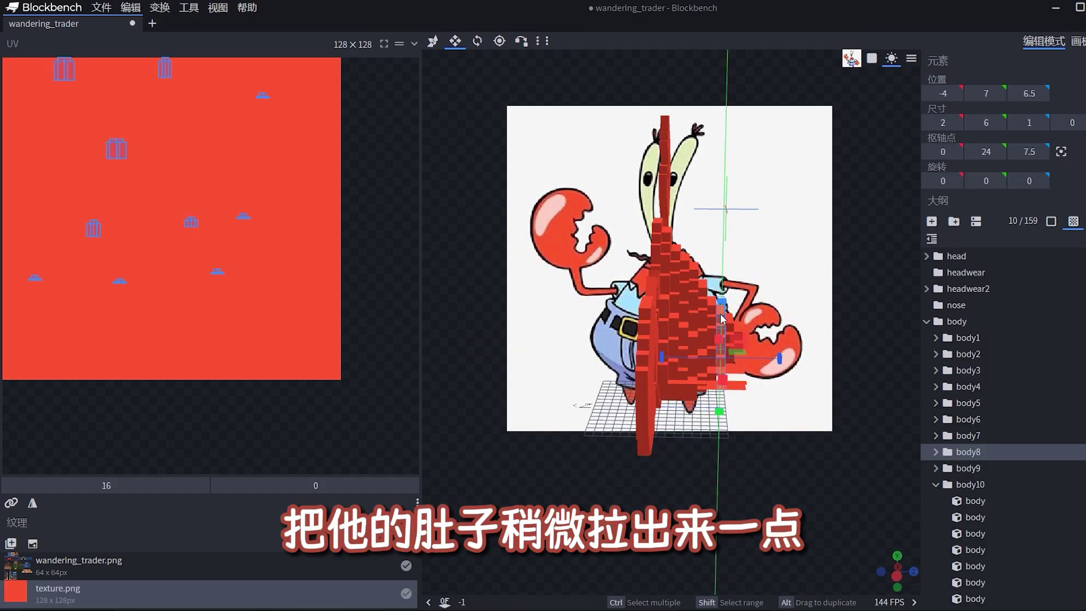
mouse_move(721, 315)
mouse_down()
mouse_move(726, 324)
mouse_move(724, 307)
mouse_up()
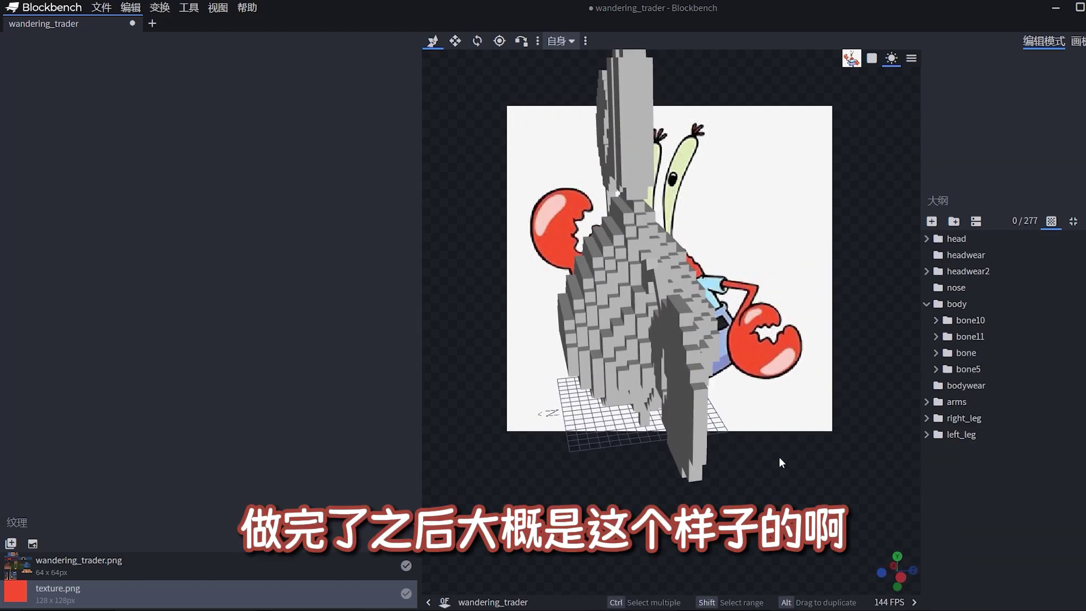
mouse_move(781, 456)
mouse_down()
mouse_move(741, 447)
mouse_move(690, 459)
mouse_move(764, 453)
mouse_up()
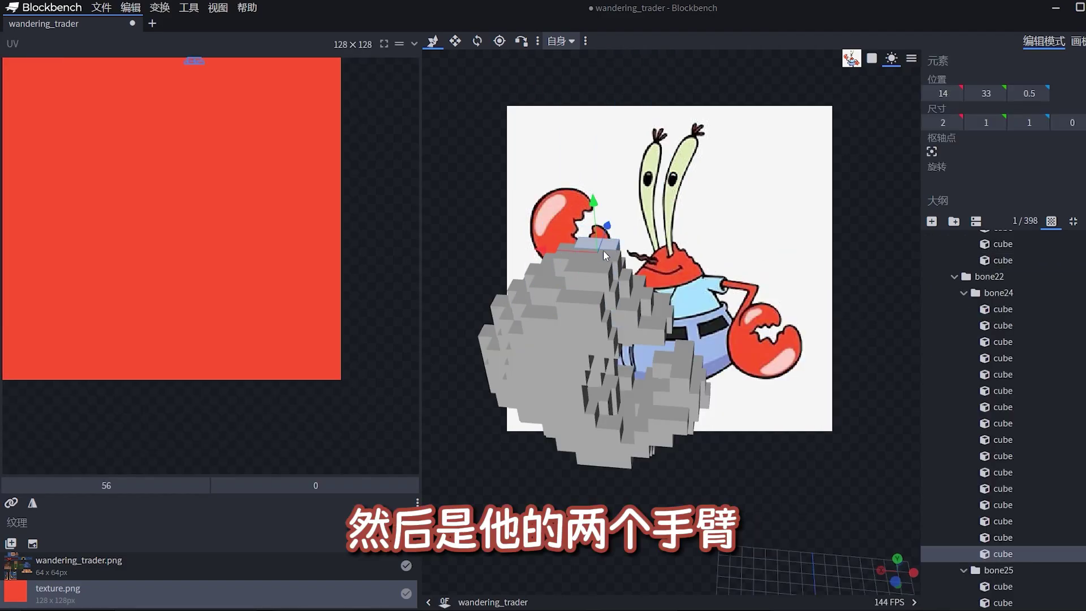
drag(605, 255, 652, 267)
drag(606, 197, 611, 202)
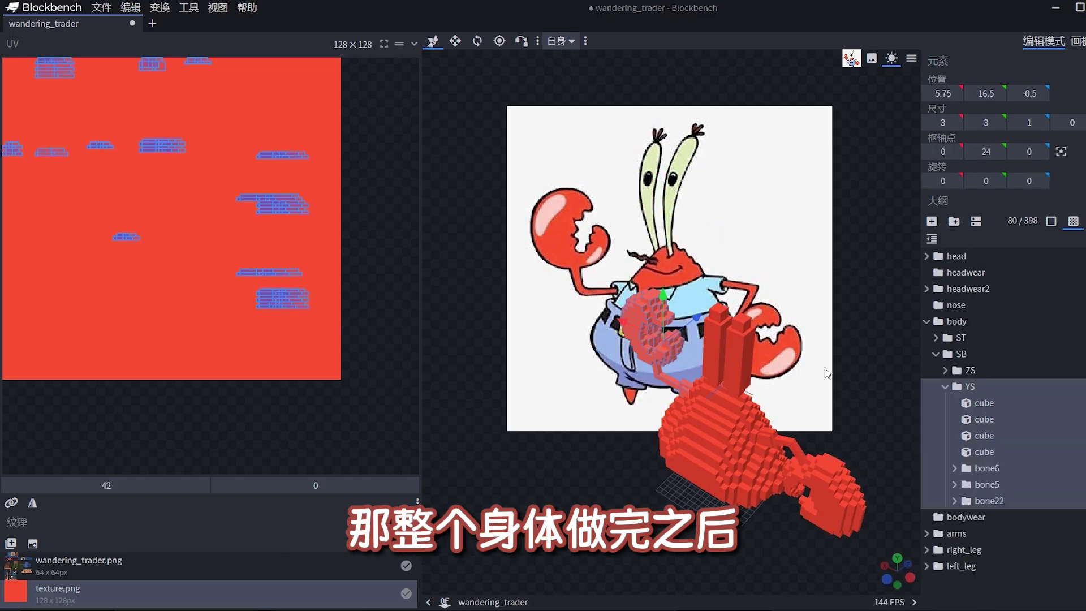
drag(825, 368, 777, 256)
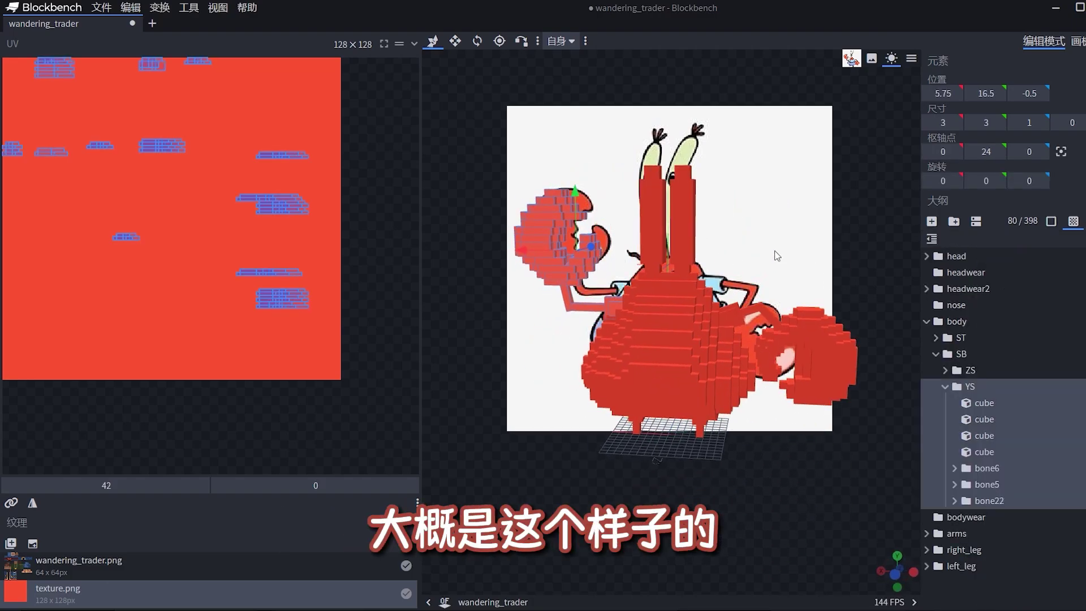
Paint the crab's eyestalks pale green #deedbc and add thin dark eyelashes on top of them
click(73, 562)
click(56, 591)
drag(653, 350, 904, 289)
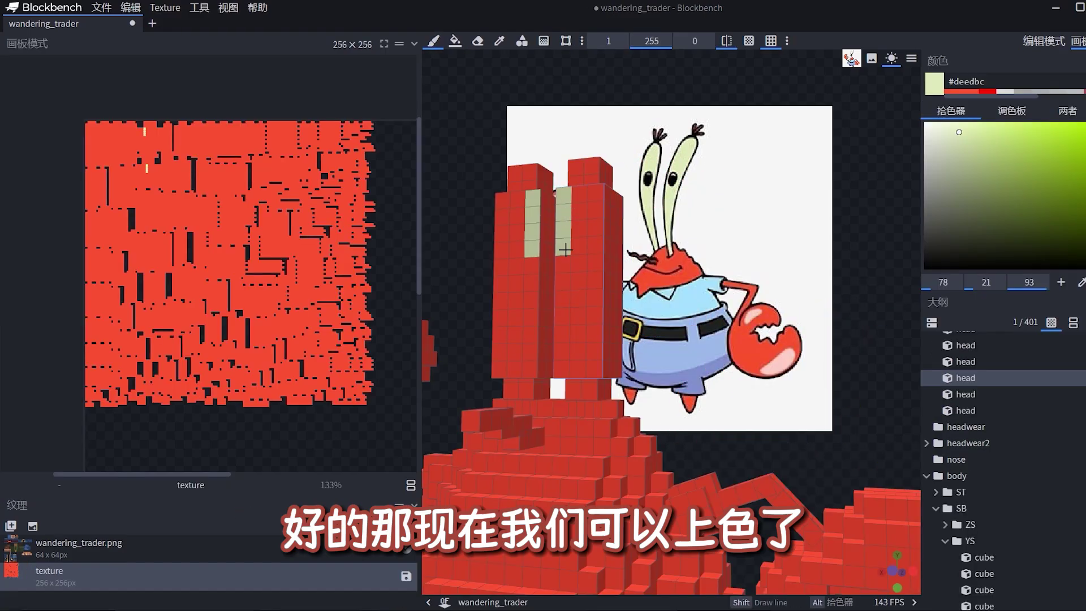
drag(559, 347, 590, 366)
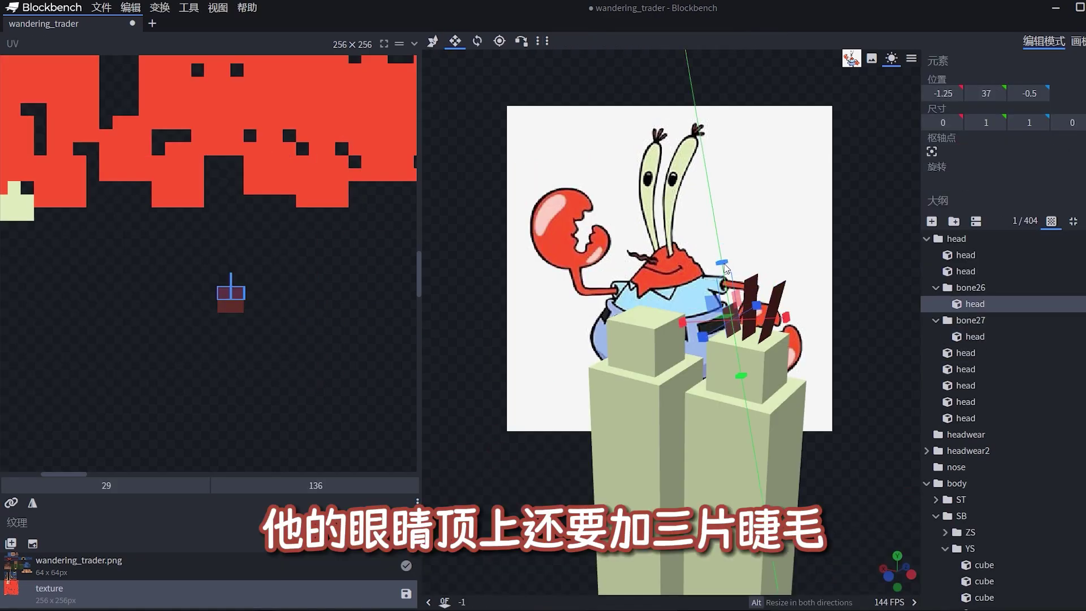
click(754, 269)
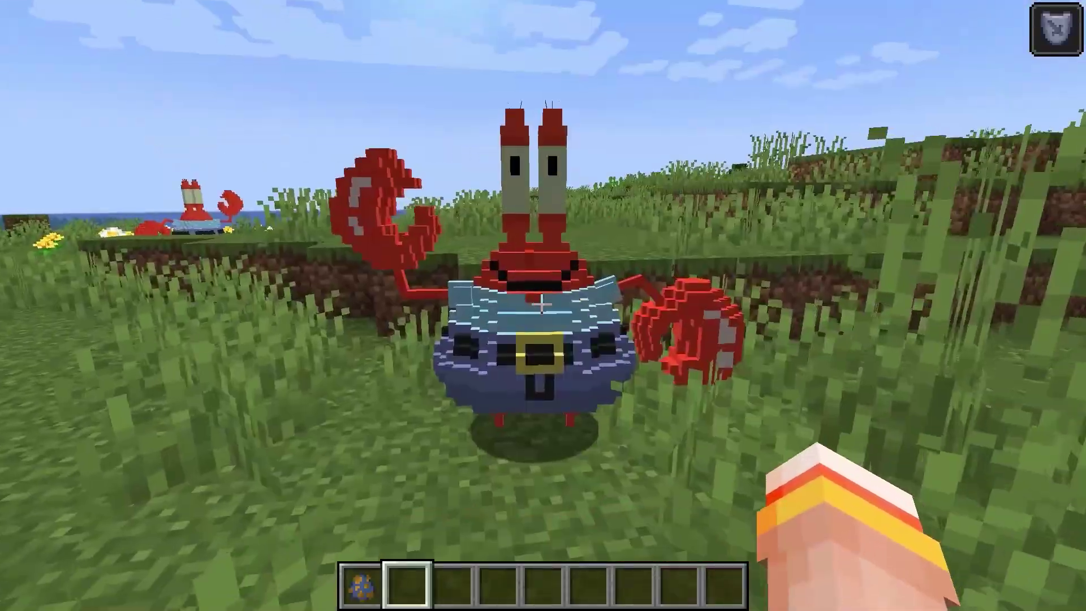
Switch to Minecraft, look over the crab trader's trade offers and leave the trade list
right_click(543, 305)
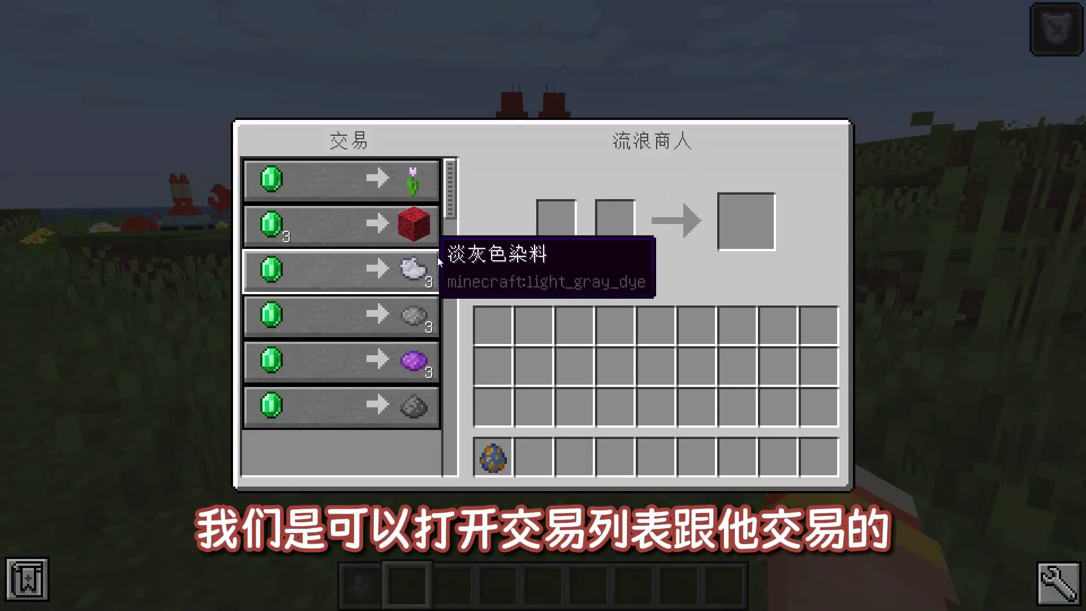
key(Escape)
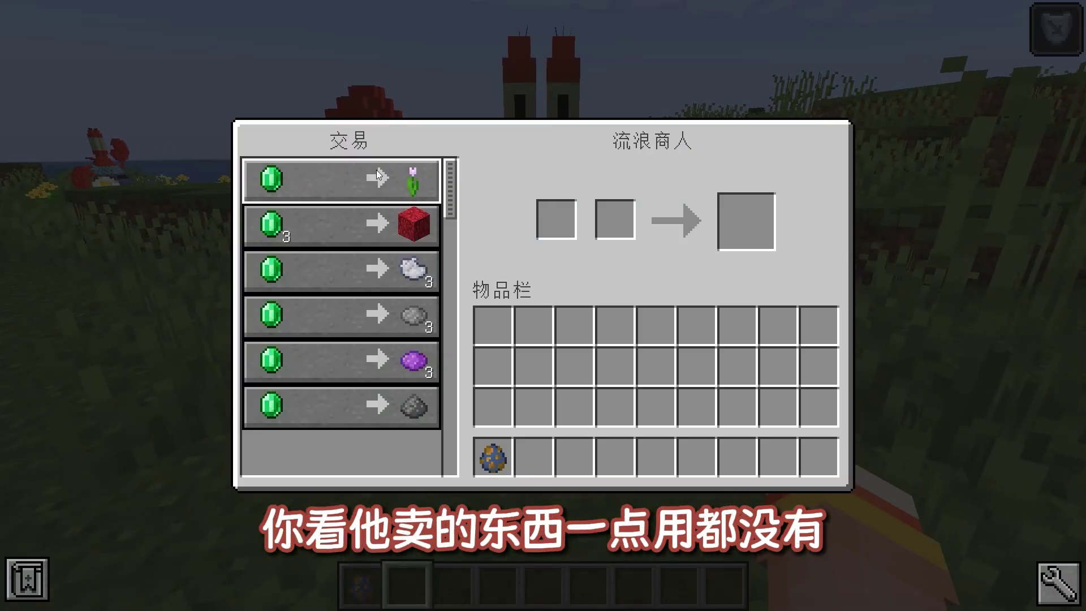
key(Escape)
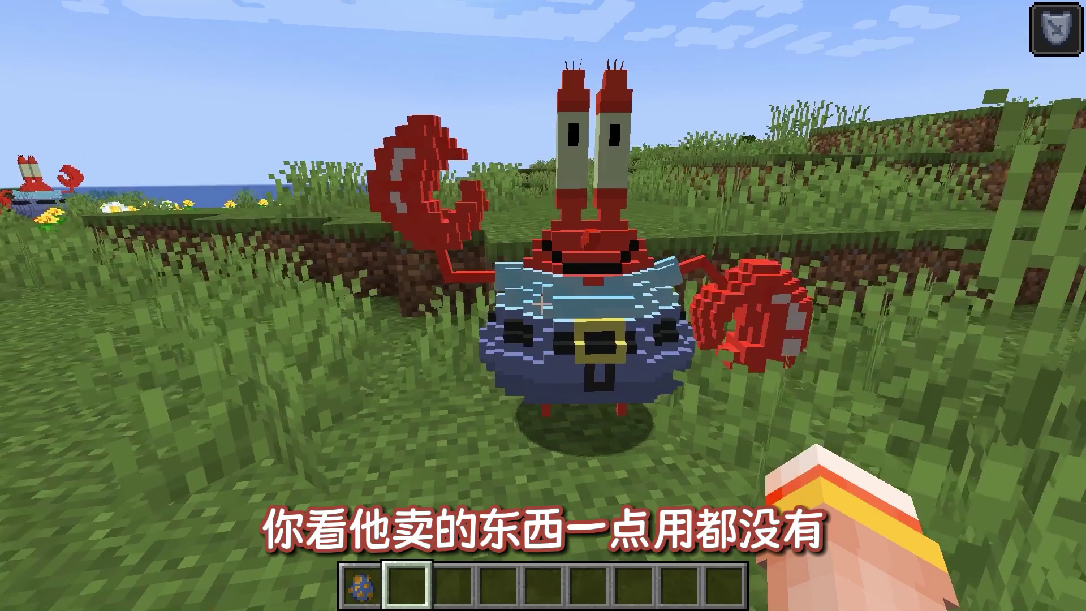
click(542, 306)
click(543, 305)
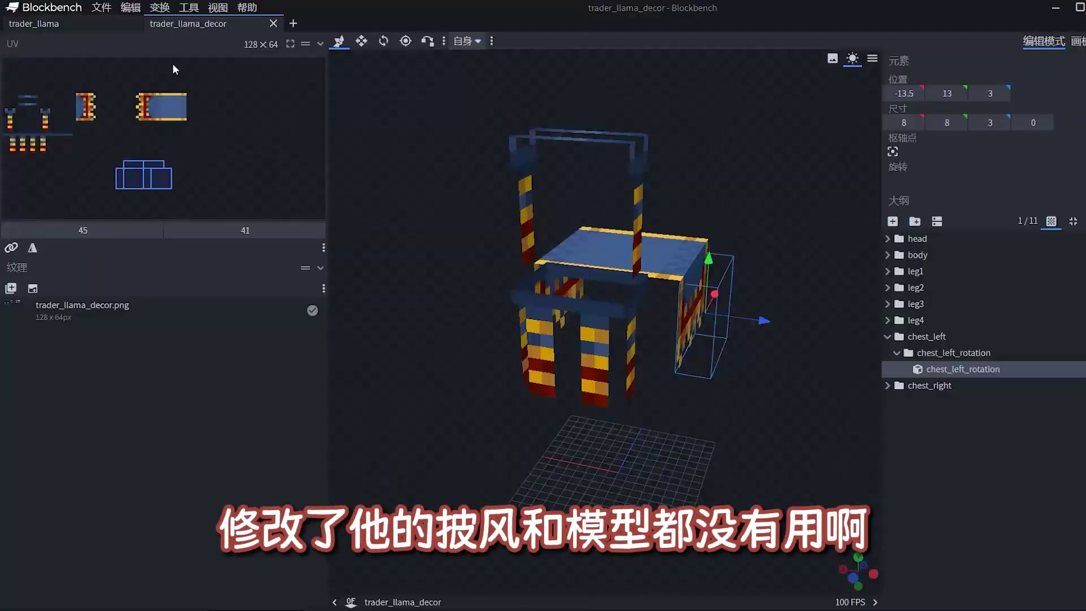
Switch to Blockbench and compare the trader_llama model with the trader_llama_decor model
click(85, 18)
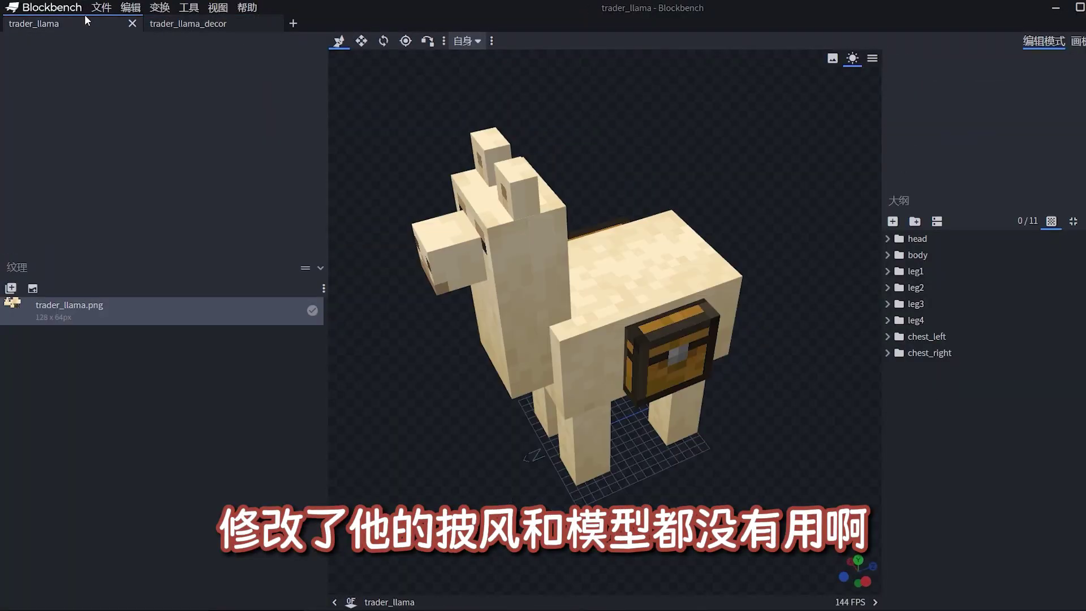
click(242, 25)
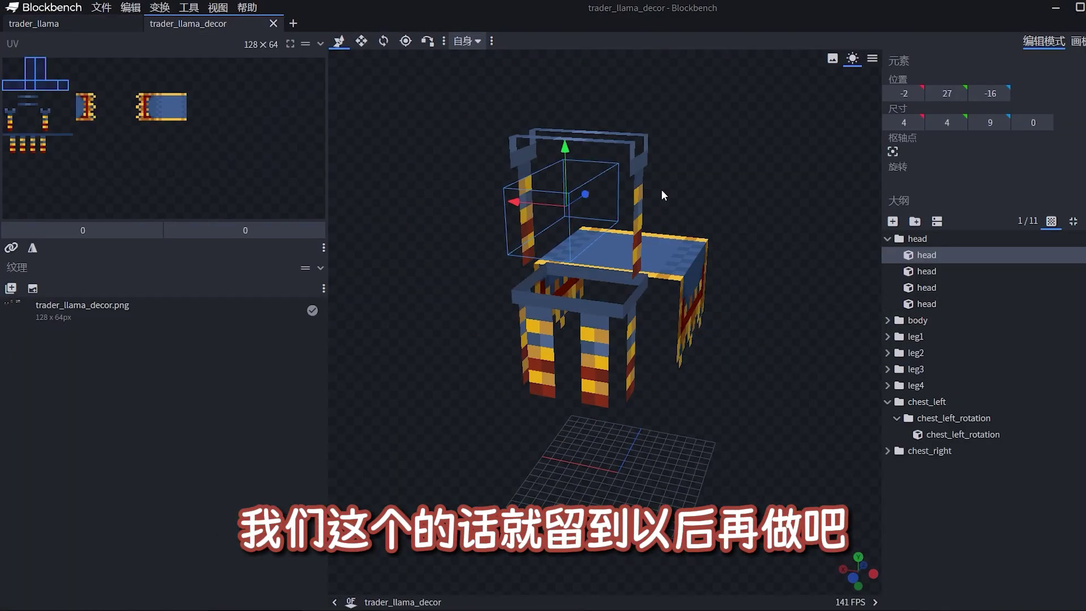
drag(670, 185, 720, 182)
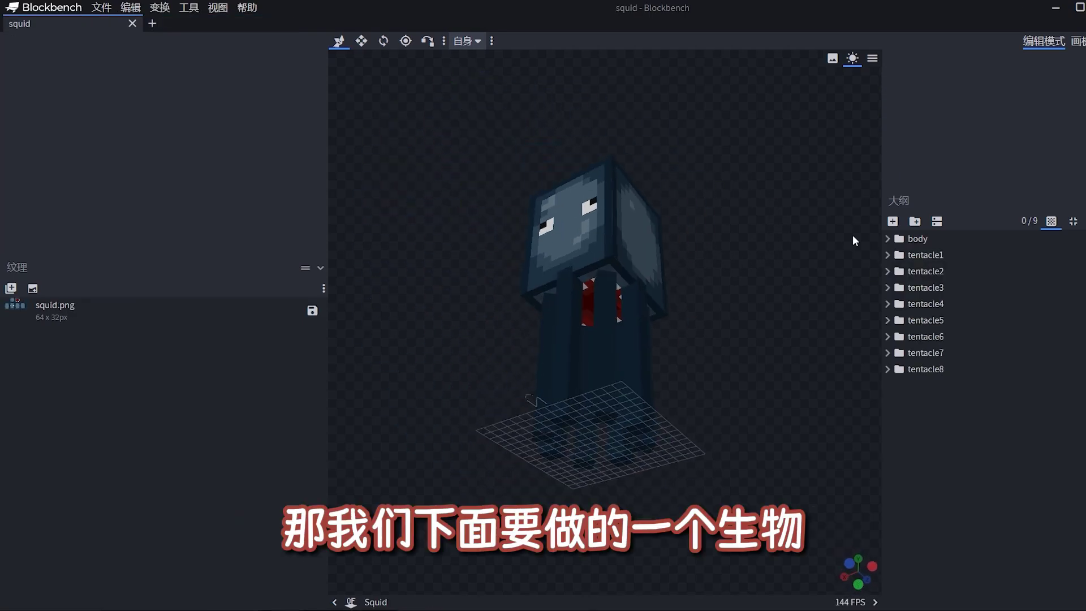
drag(499, 397, 813, 449)
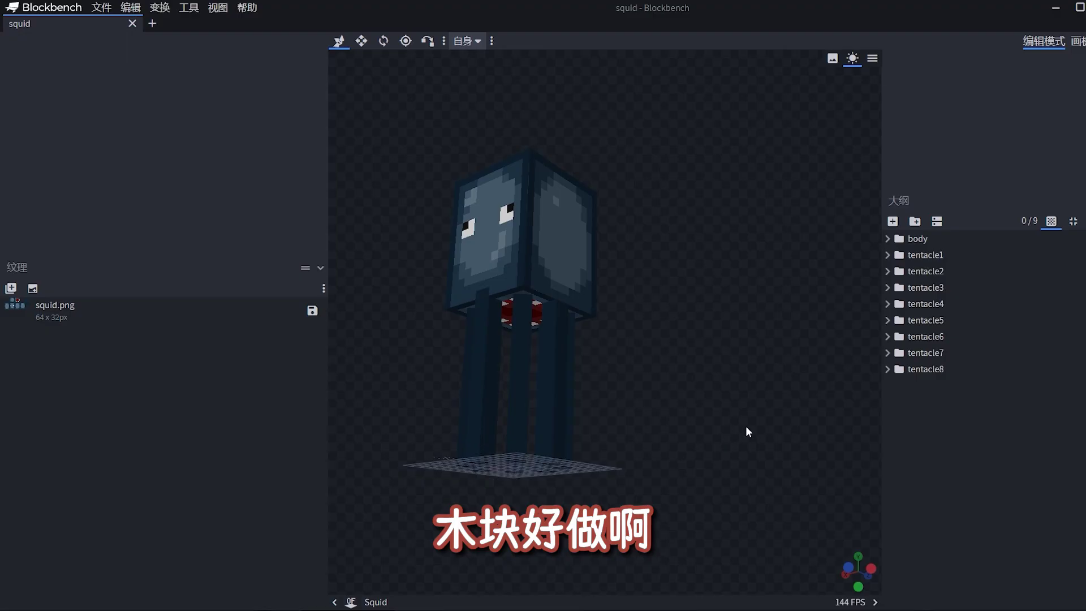
drag(745, 426, 818, 467)
drag(753, 425, 796, 455)
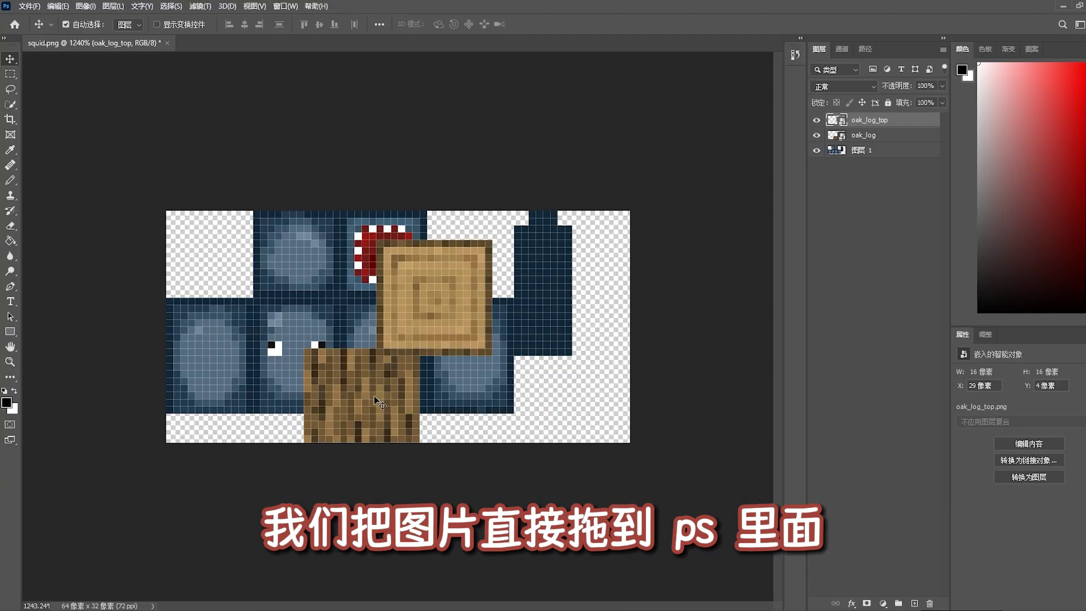
Switch to Photoshop and reposition the oak_log and oak_log_top layers over the squid.png texture
drag(356, 402, 479, 375)
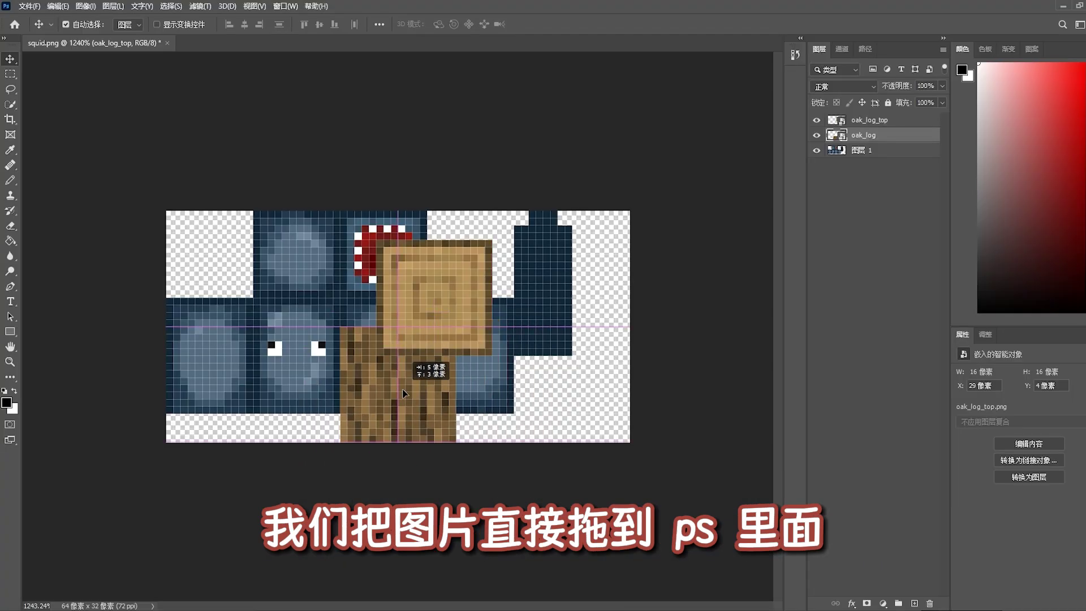
drag(403, 392, 410, 401)
drag(441, 294, 645, 295)
drag(419, 391, 397, 371)
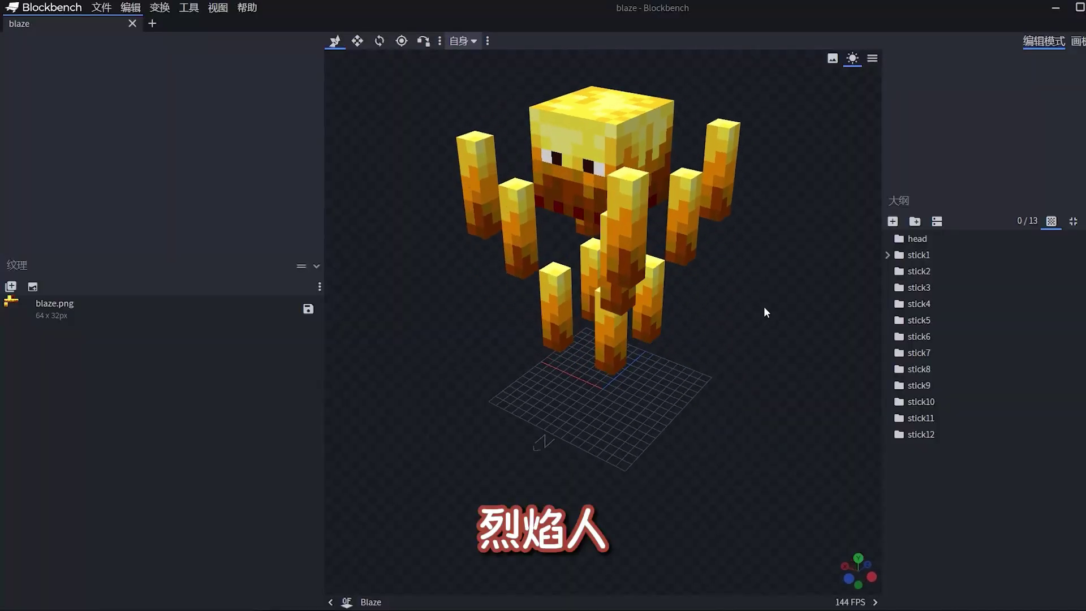
Replace the text 烈焰人 with 电 on the translation page
drag(765, 309, 742, 298)
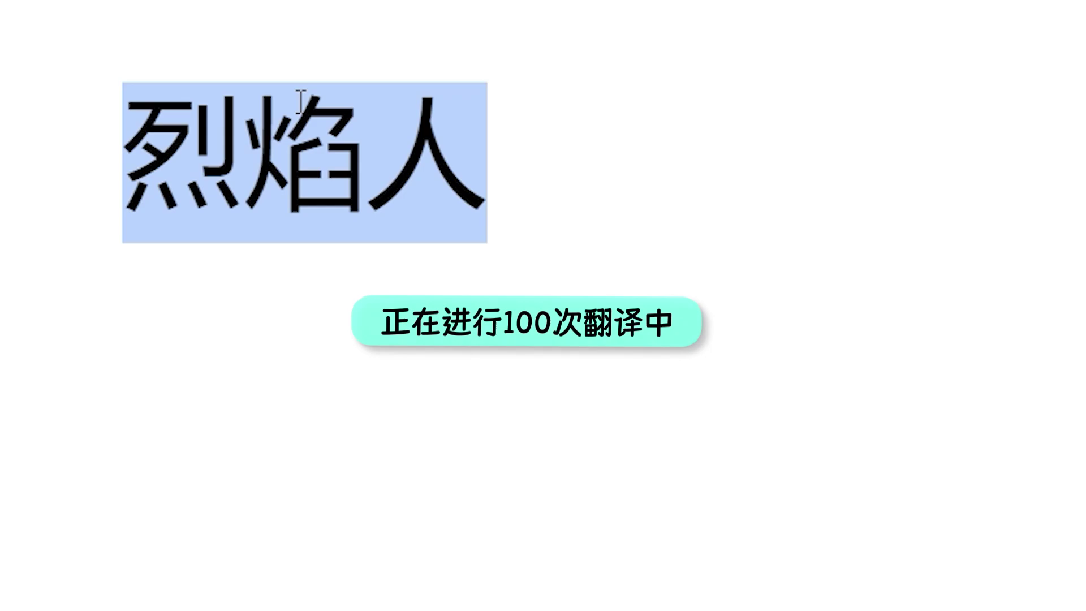
text(电)
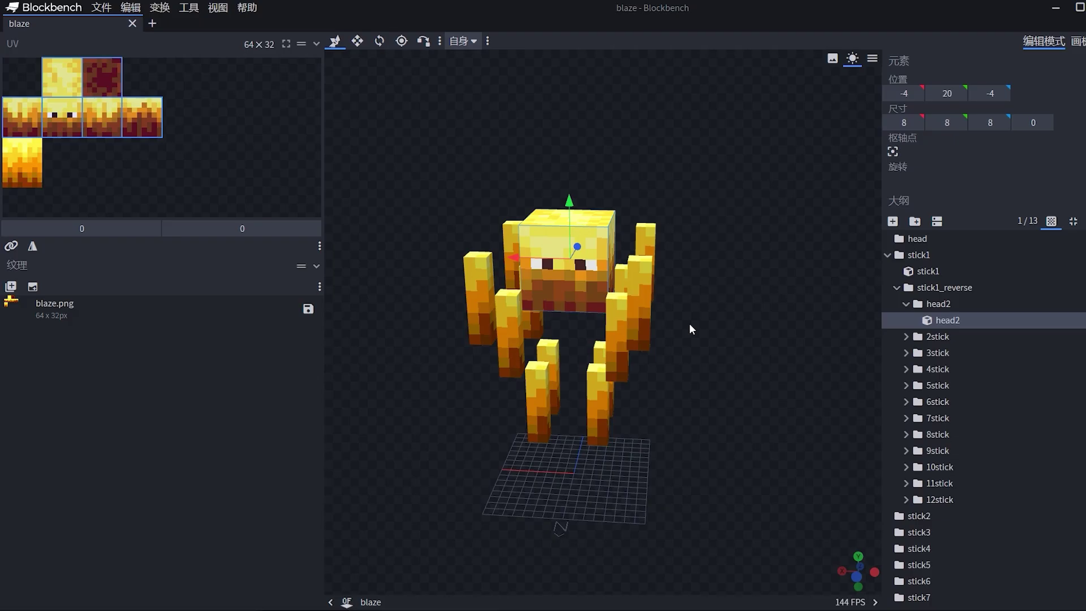
Lower the blaze's head4 plate to Y 21.5 and build the head into a stepped Poké Ball sphere
drag(688, 328, 842, 216)
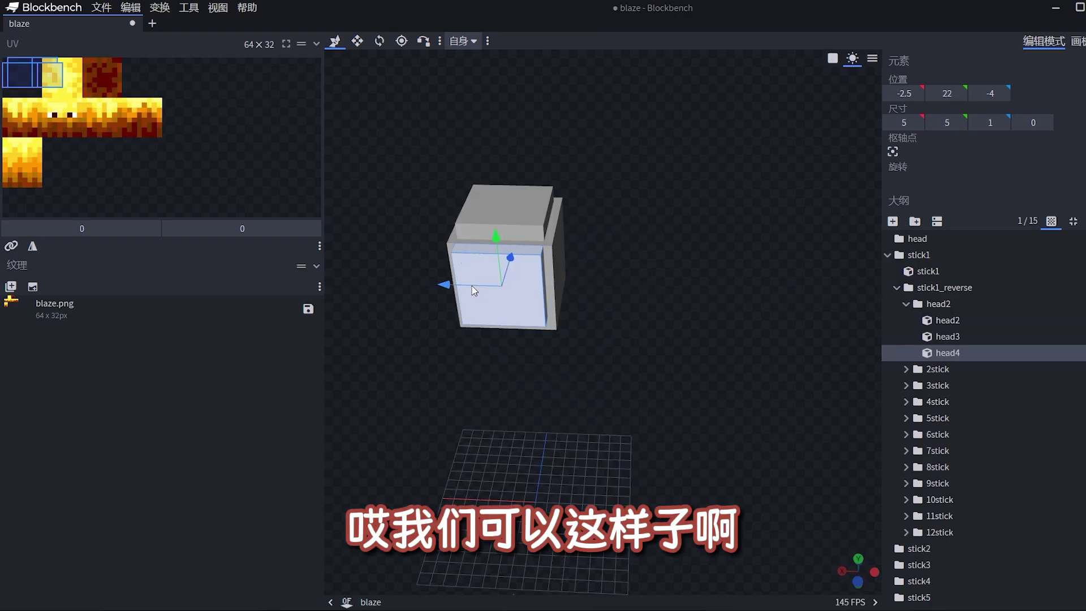
drag(496, 236, 584, 211)
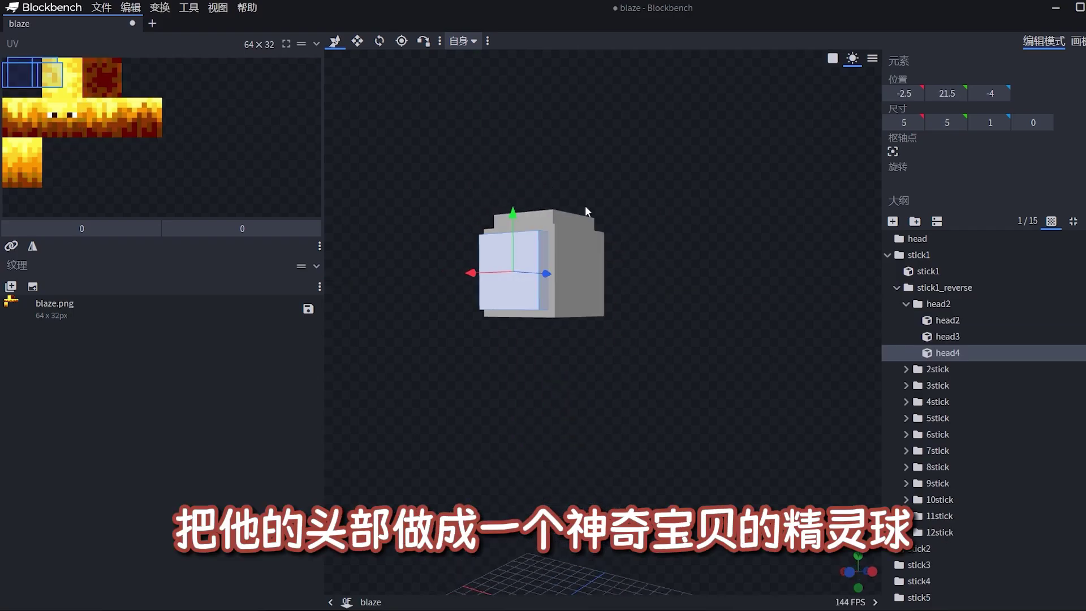
drag(748, 225, 724, 244)
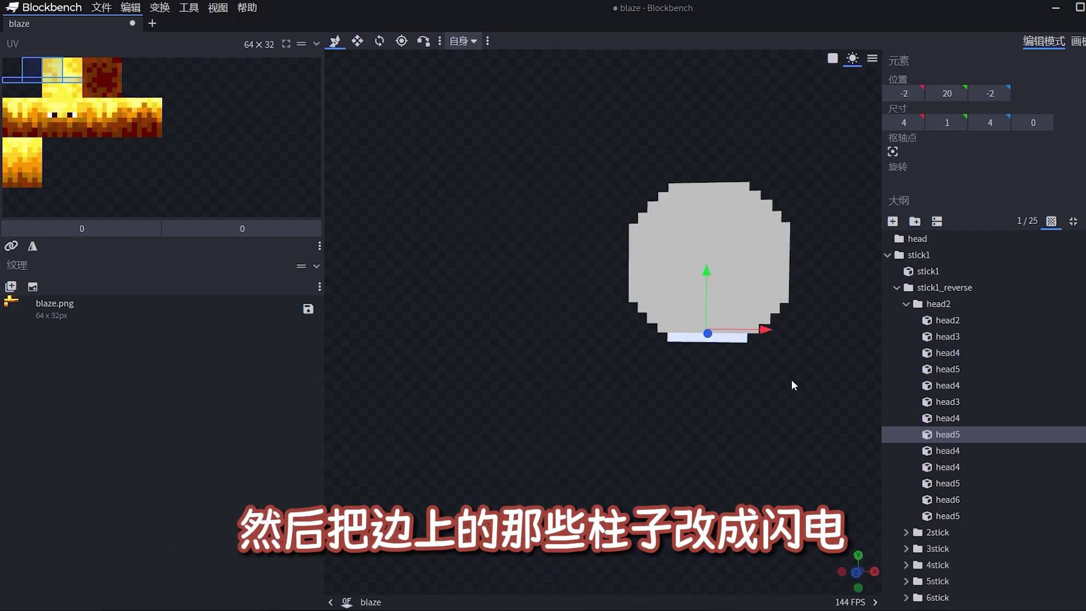
drag(793, 383, 798, 415)
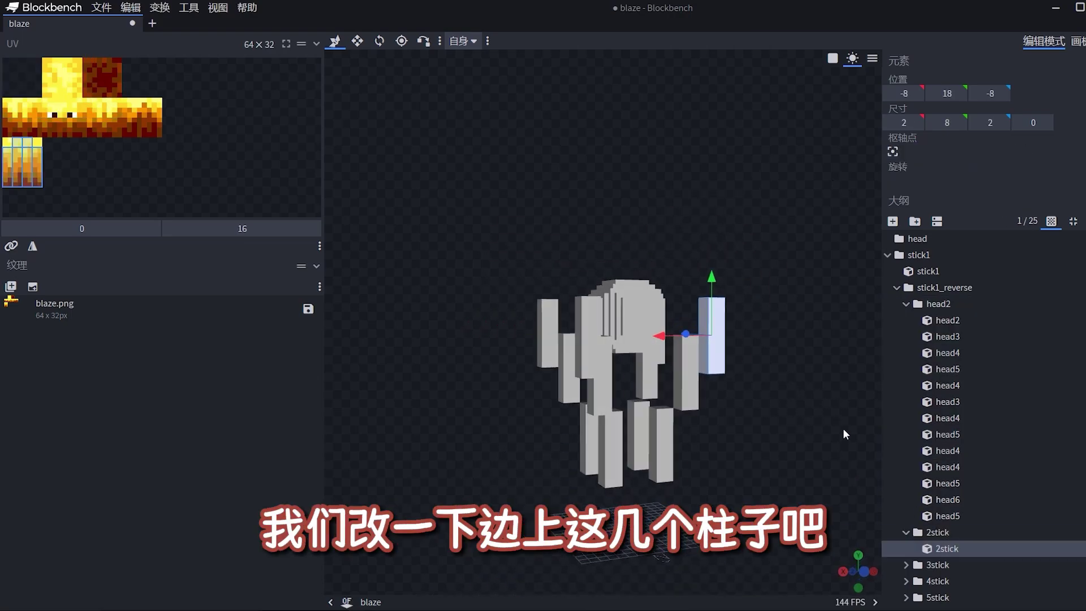
Replace the blaze's rods with lightning bolts made of tilted bars, lowering the bone21 bolt of stick5 into place
drag(843, 429, 720, 395)
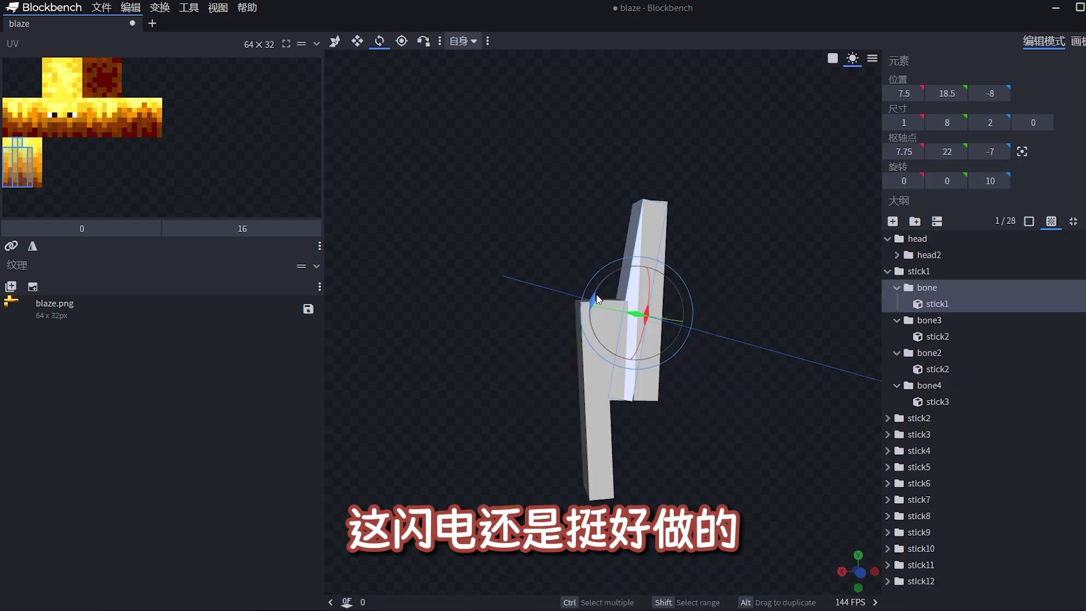
drag(790, 307, 756, 334)
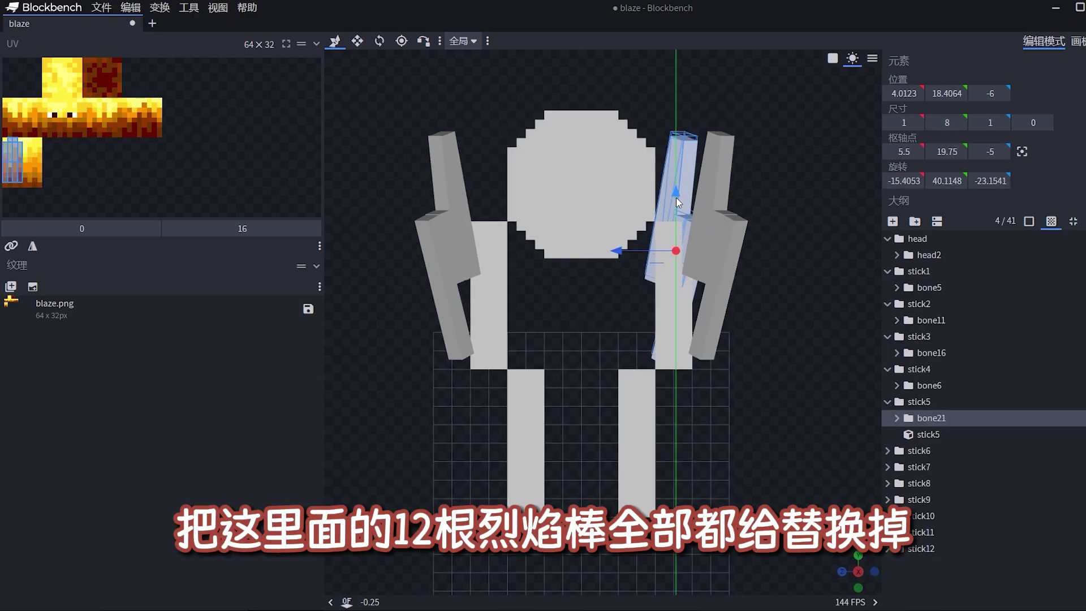
drag(676, 198, 668, 260)
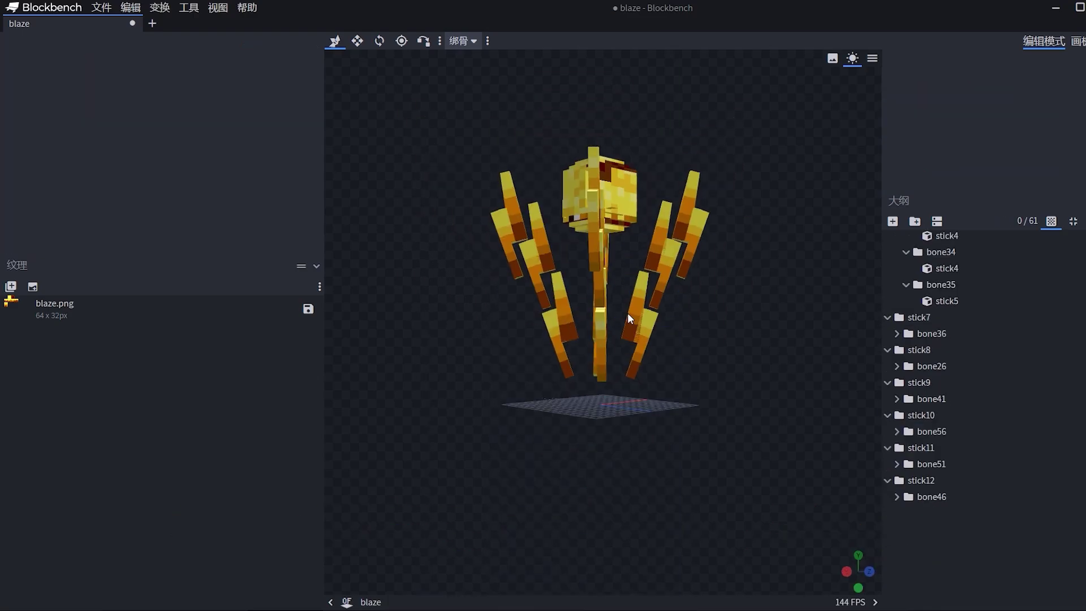
mouse_move(630, 318)
mouse_down()
mouse_move(677, 339)
mouse_move(783, 352)
mouse_move(756, 315)
mouse_move(781, 243)
mouse_move(766, 308)
mouse_up()
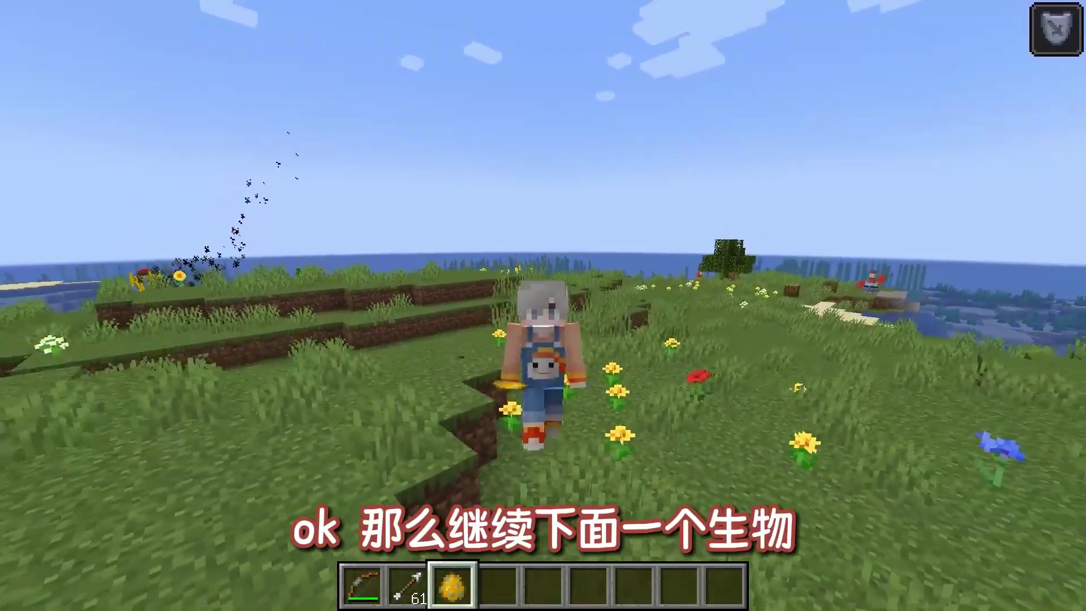
key(w)
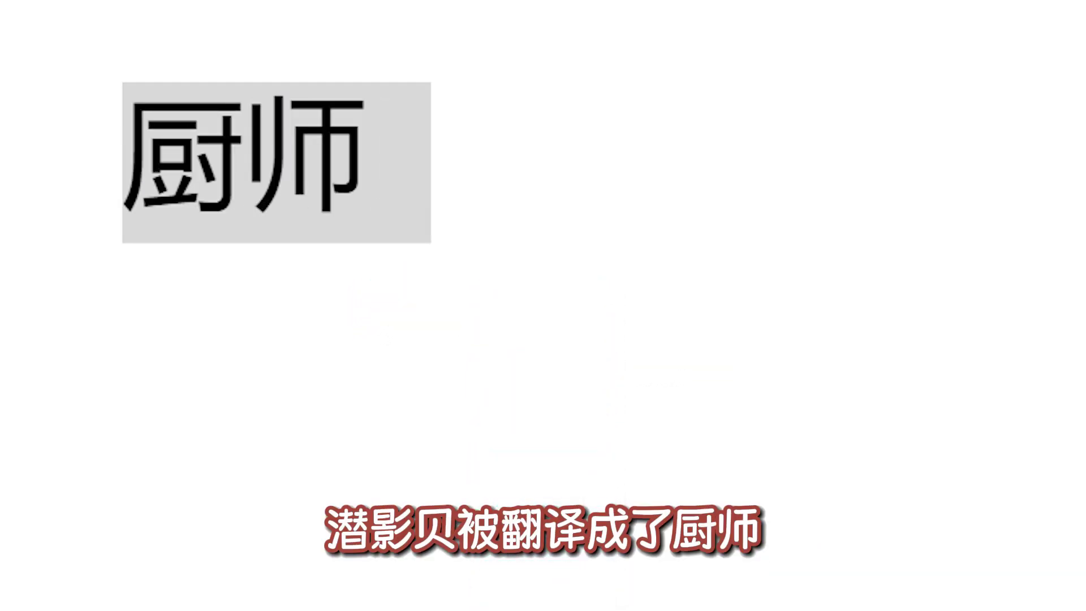
click(564, 568)
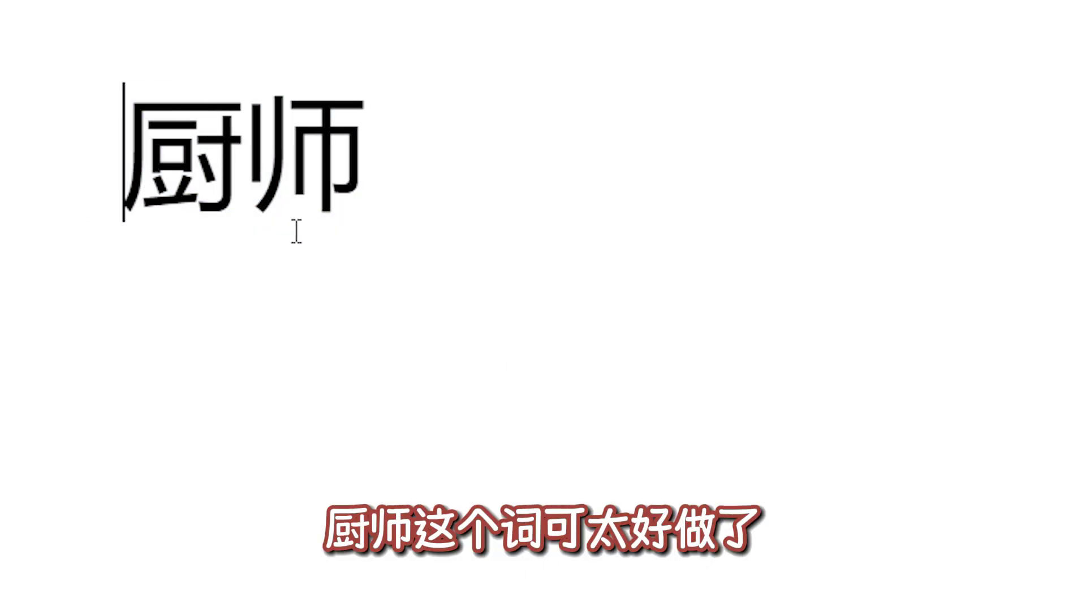
drag(296, 230, 477, 208)
click(122, 212)
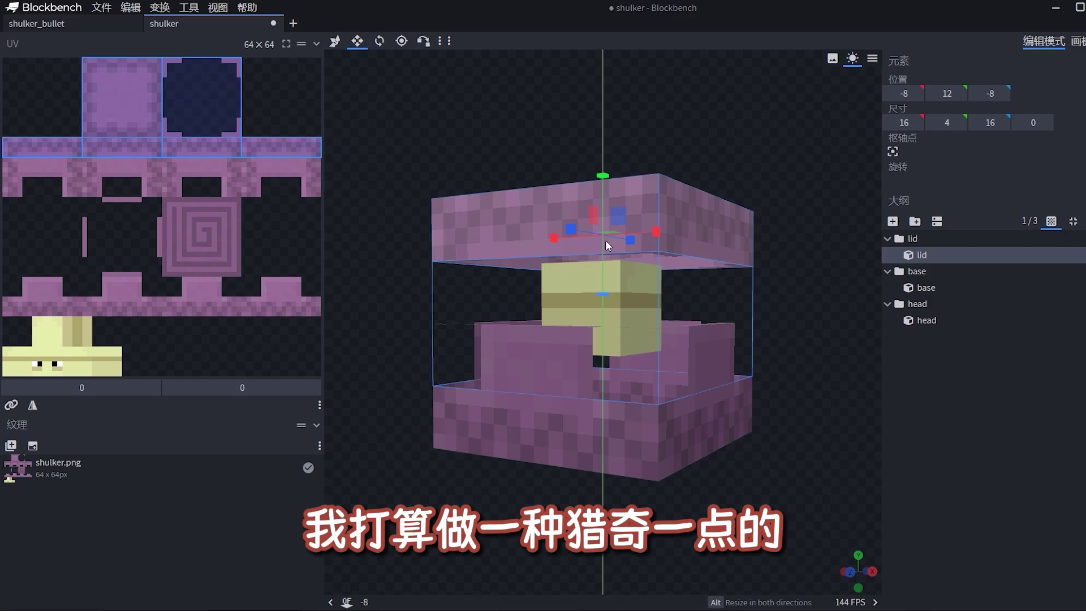
Switch to Blockbench, lift the shulker's lid to Y 21 to expose the head, and return it to Y 12
drag(604, 240, 728, 165)
key(v)
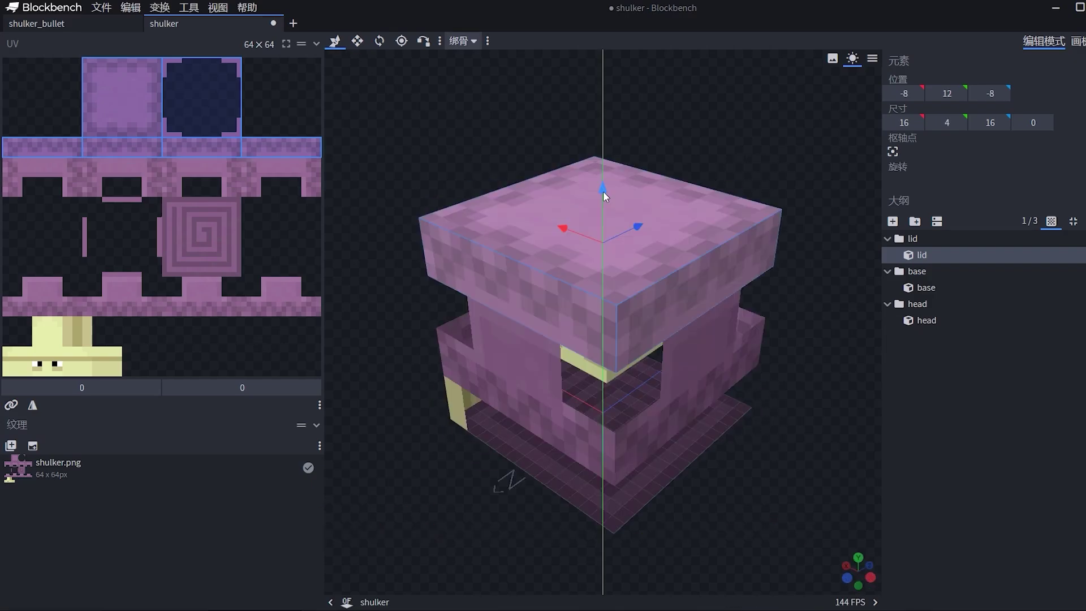
mouse_move(603, 191)
mouse_down()
mouse_move(620, 51)
mouse_move(603, 196)
mouse_up()
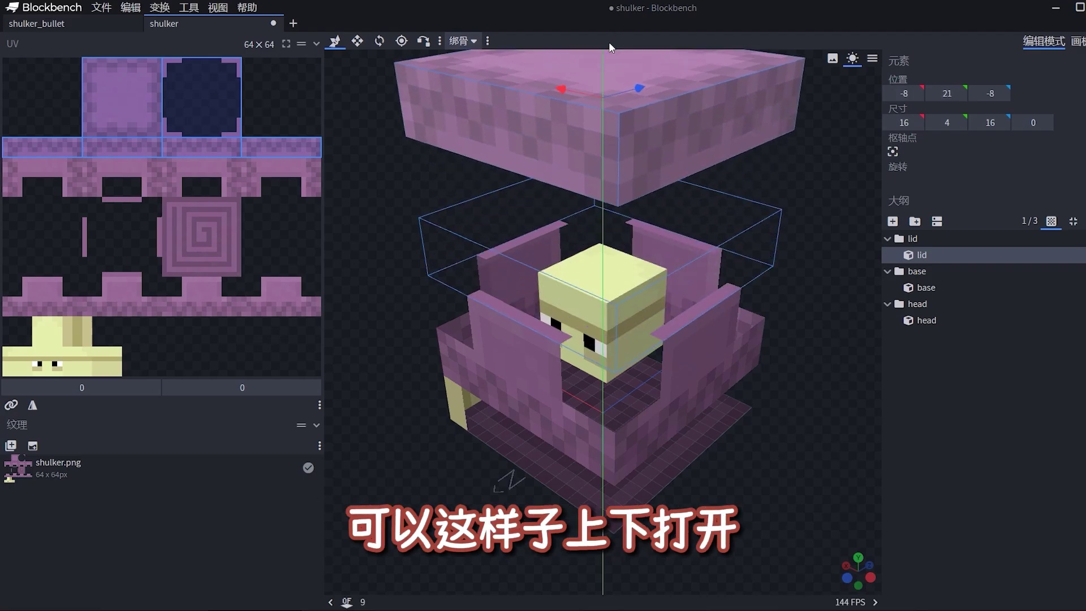
drag(608, 42, 605, 188)
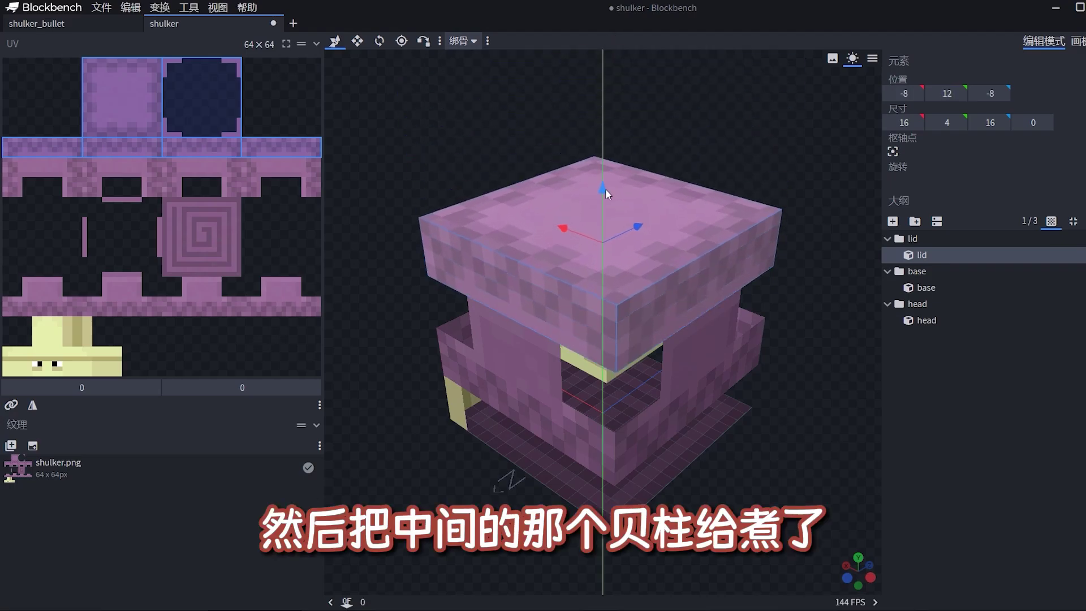
Rebuild the shulker as a grey cooking pot with a red knob and side handles, and paint orange and yellow flames around its base
drag(812, 327, 812, 323)
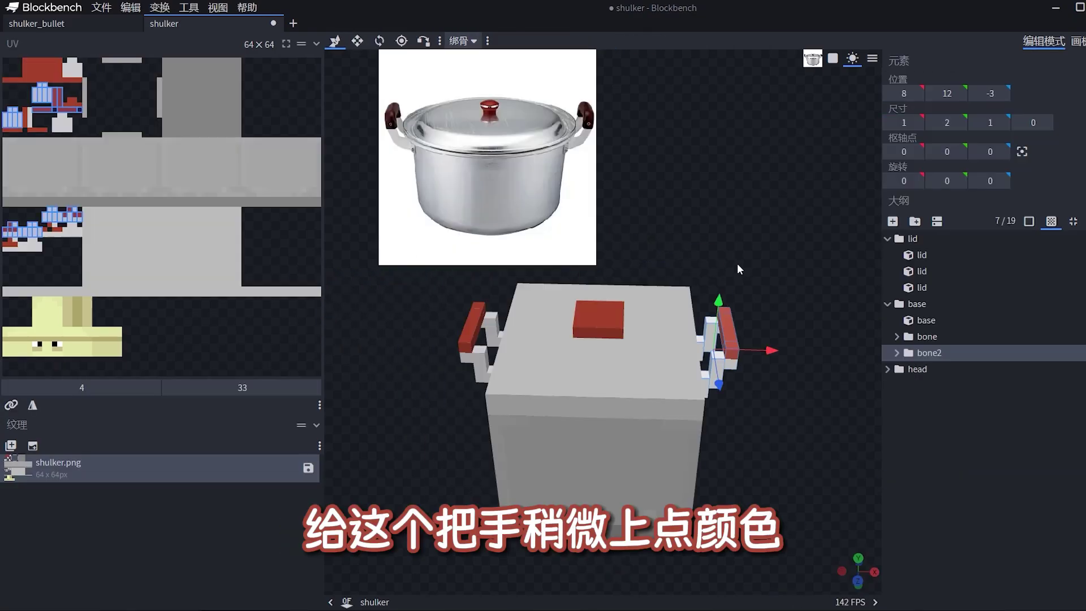
drag(738, 263, 725, 224)
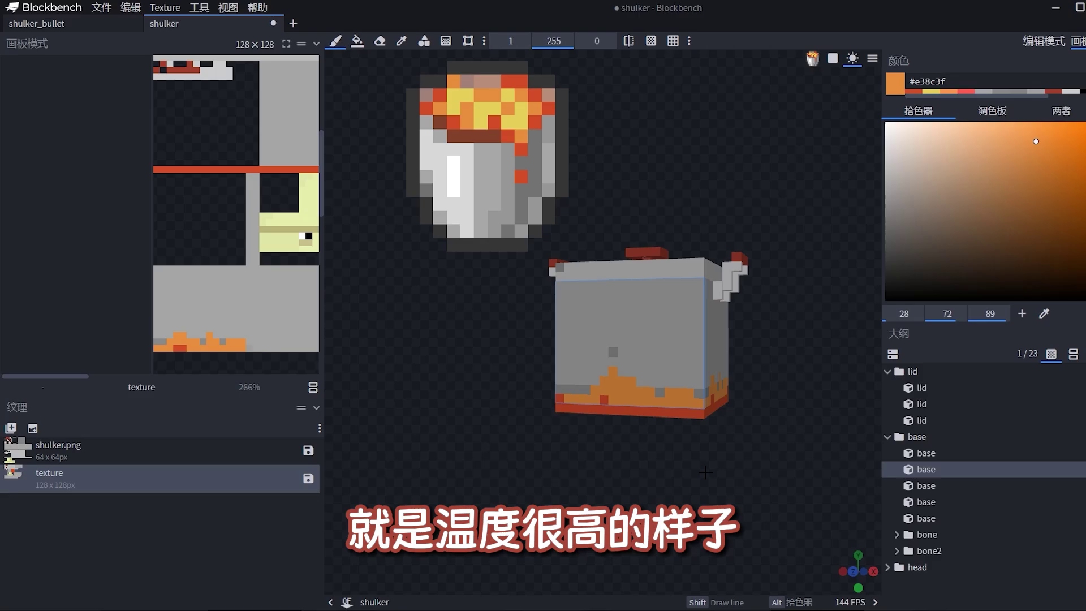
mouse_move(706, 472)
mouse_down()
mouse_move(649, 385)
mouse_move(628, 391)
mouse_up()
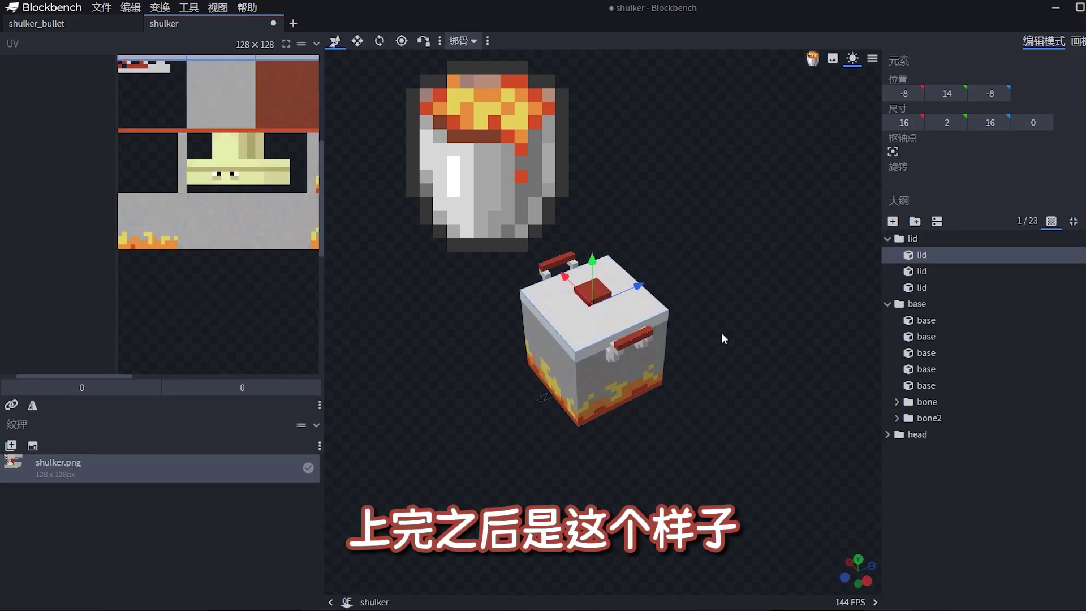
Add a 16 × 5 × 16 soup cube at Y 1 inside the pot and texture its surface in yellow and orange
drag(760, 329, 755, 267)
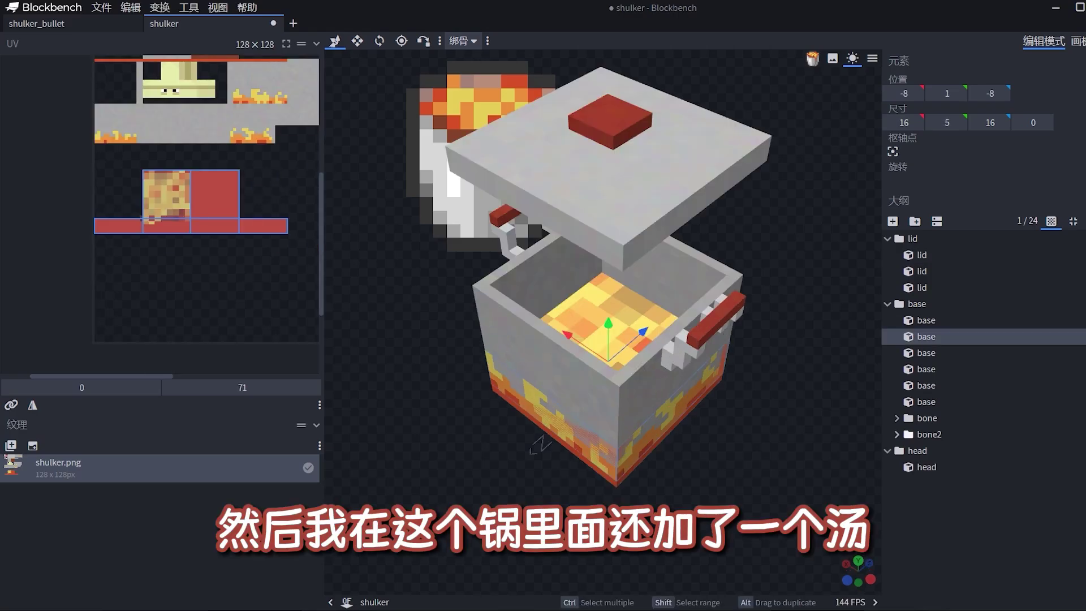
drag(827, 392, 741, 209)
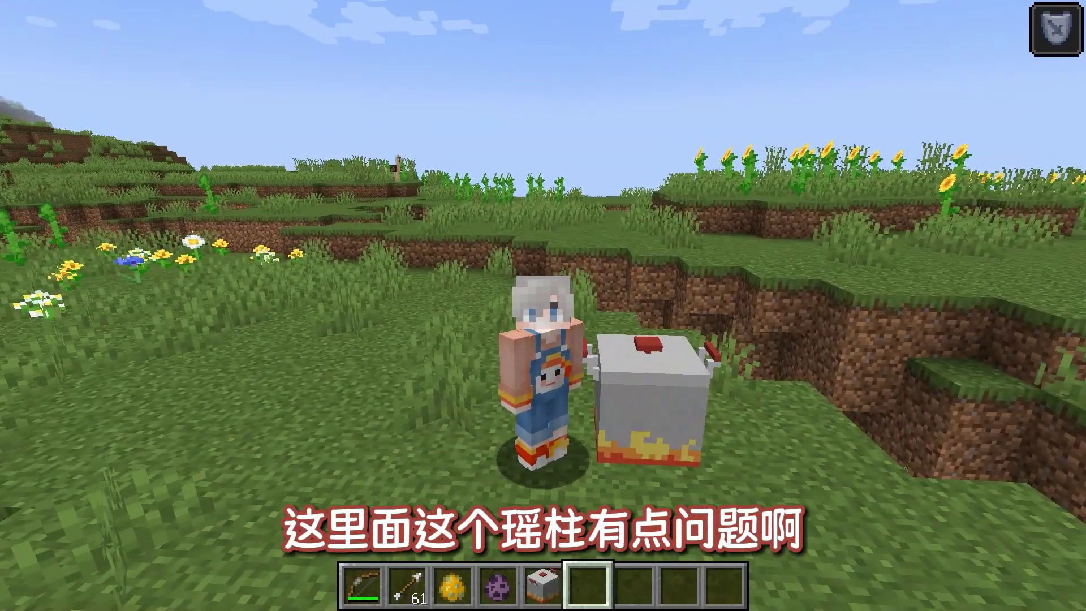
Switch to Minecraft and examine the pot-shaped shulker from several distances, checking the inside as its lid opens
key(F5)
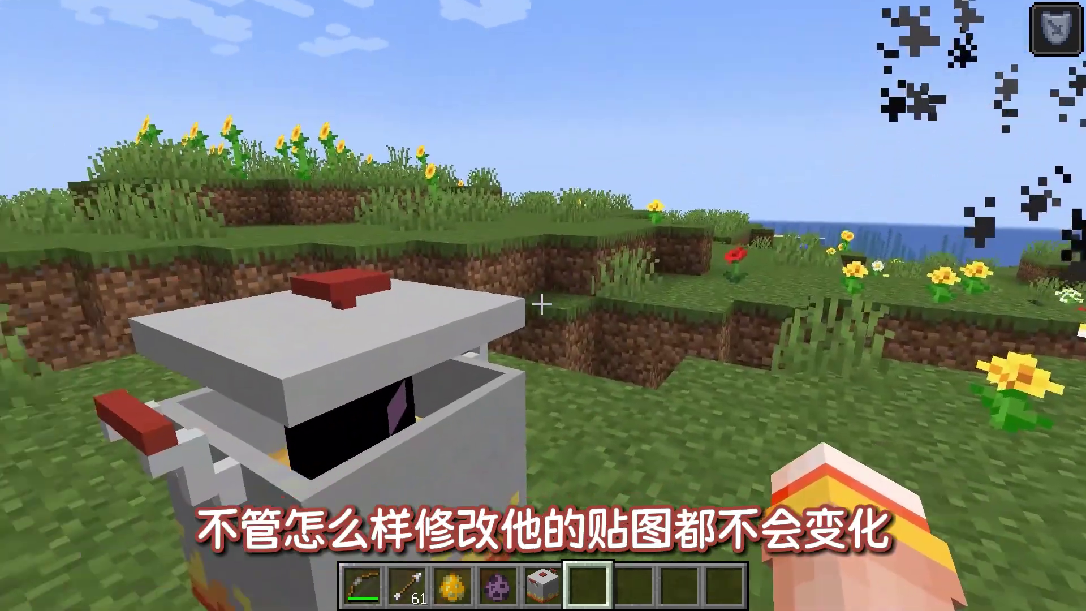
key(s)
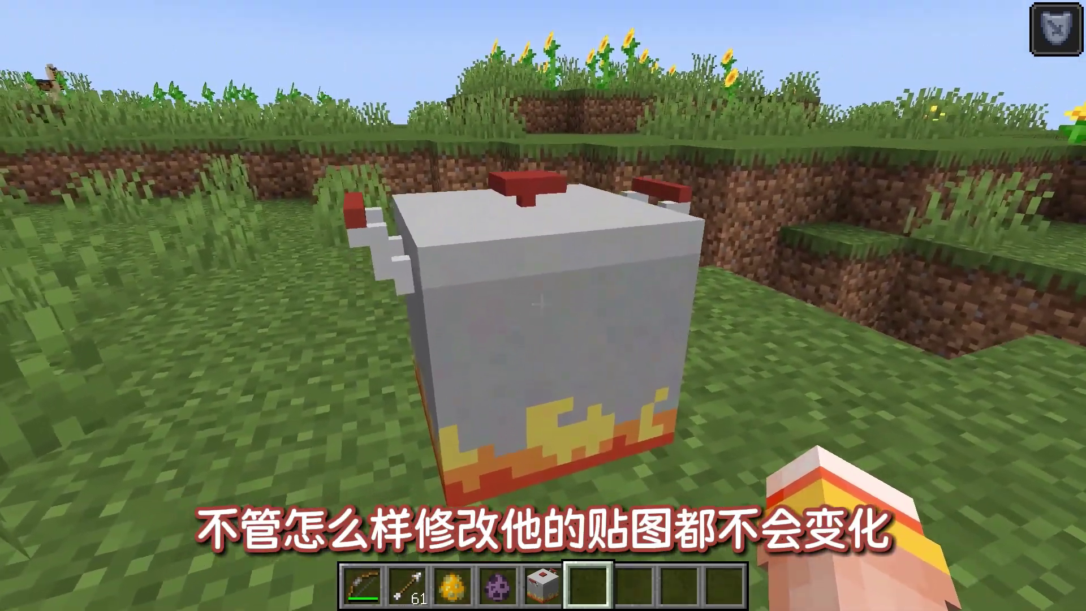
key(w)
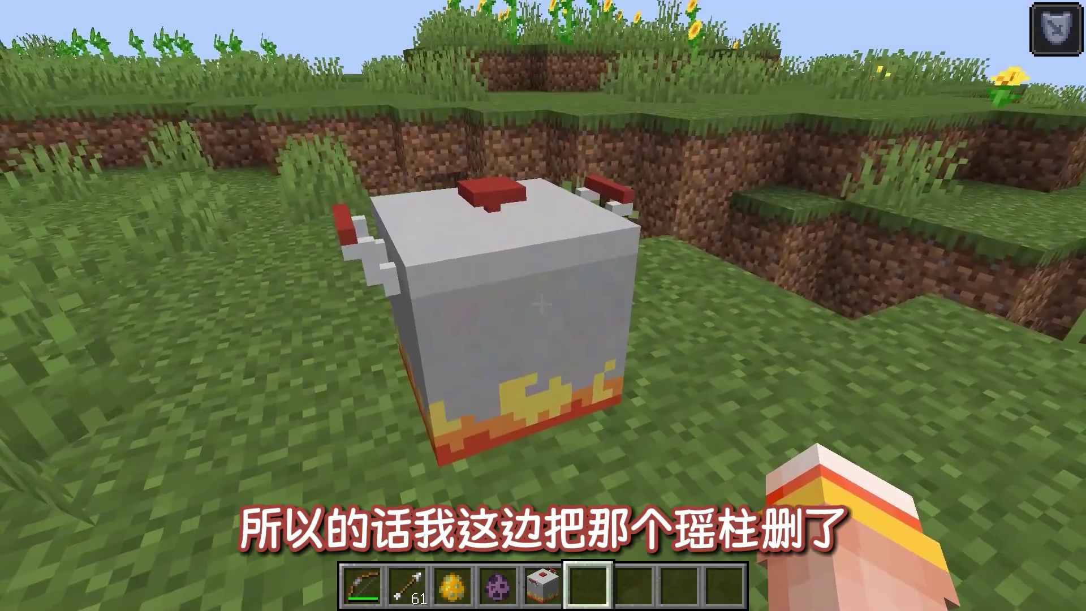
key(w)
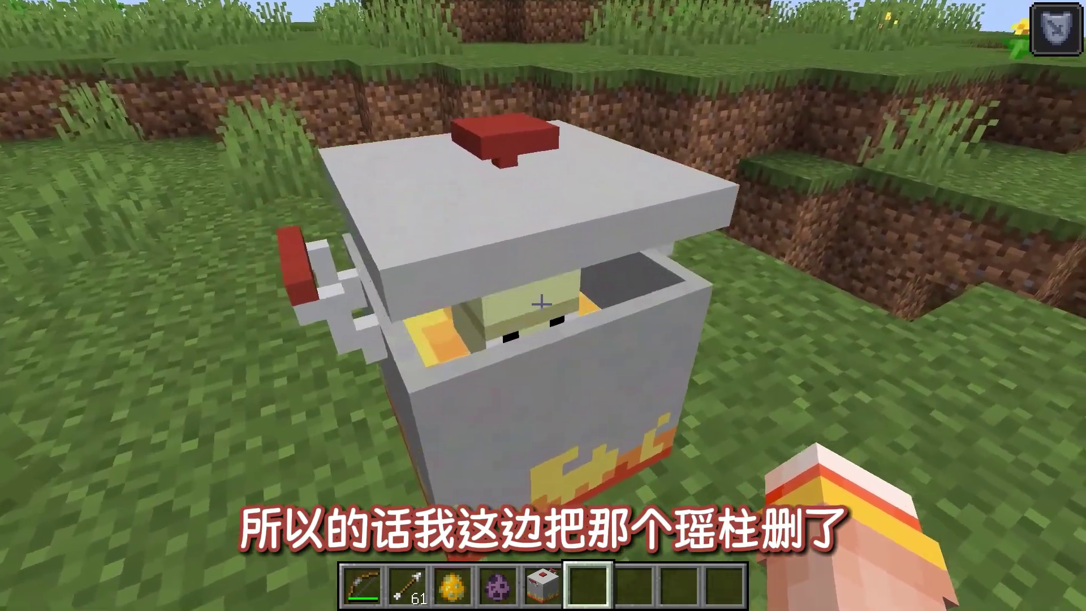
key(s)
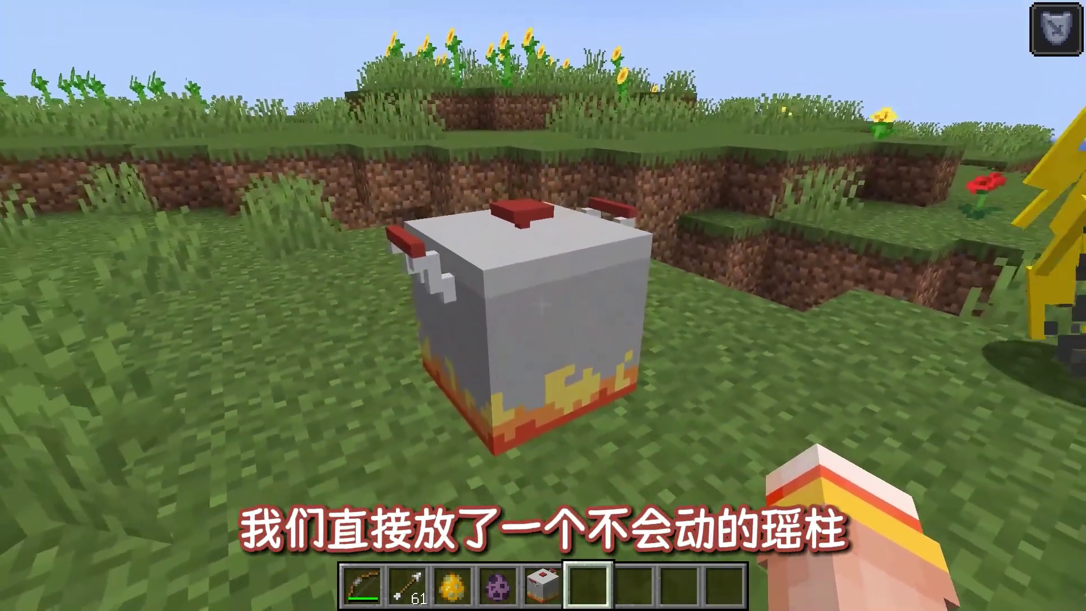
key(s)
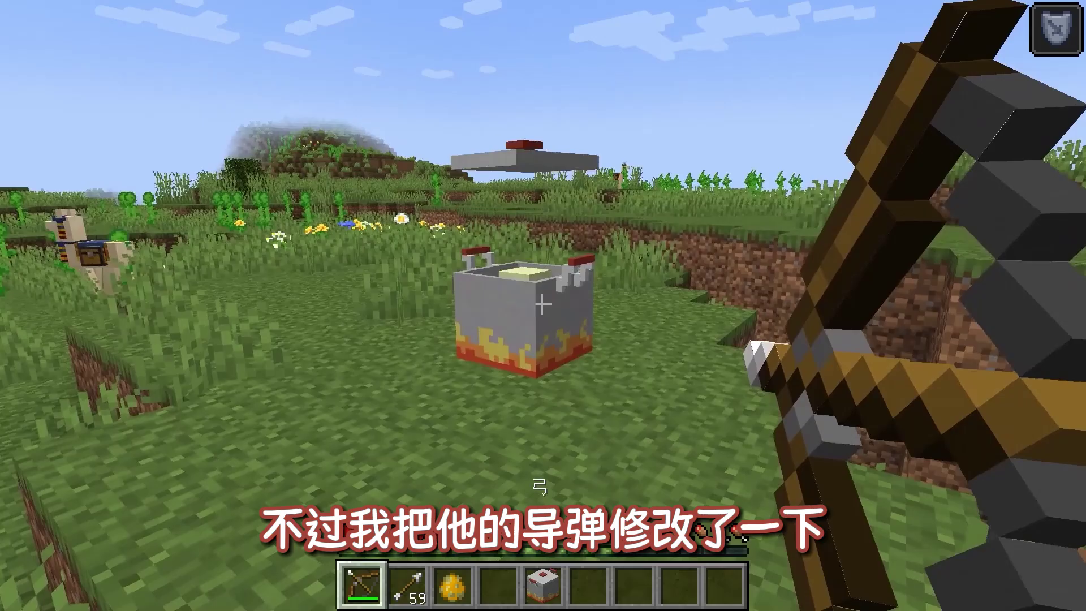
Fire arrows with the bow and examine the shulker's retextured scallop projectile in flight
right_click(543, 305)
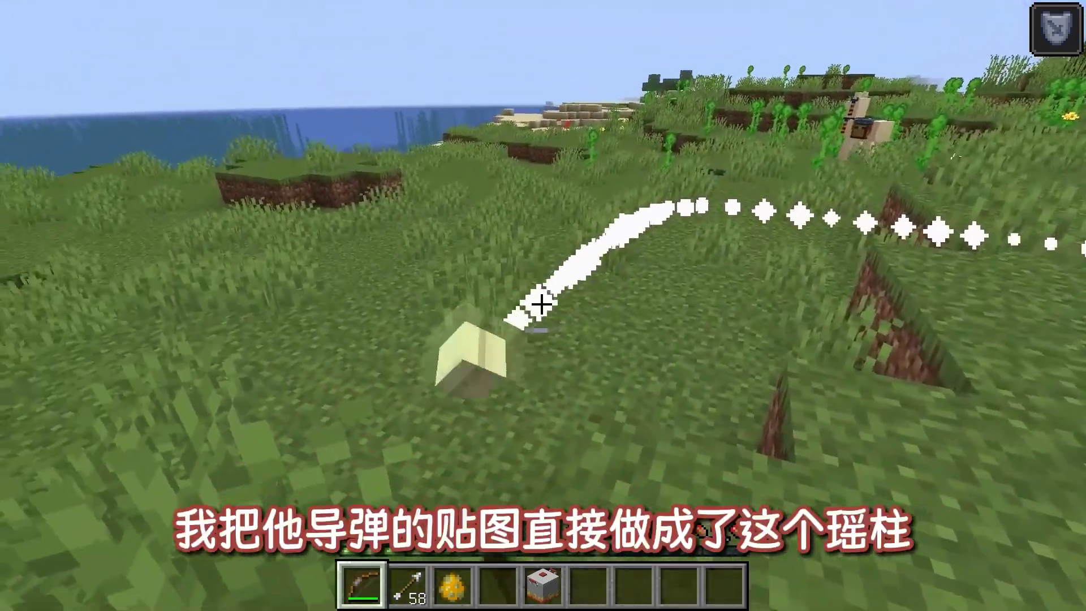
right_drag(543, 306, 543, 306)
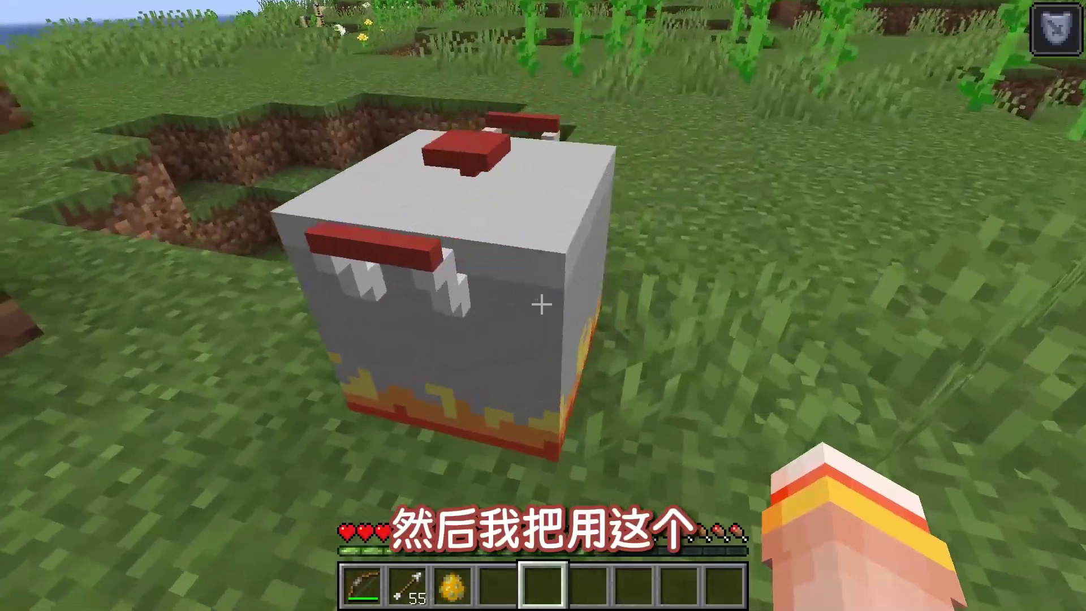
Open and close the placed pot-shaped shulker box several times to check its lid movement and storage
right_click(541, 305)
key(Escape)
right_click(543, 305)
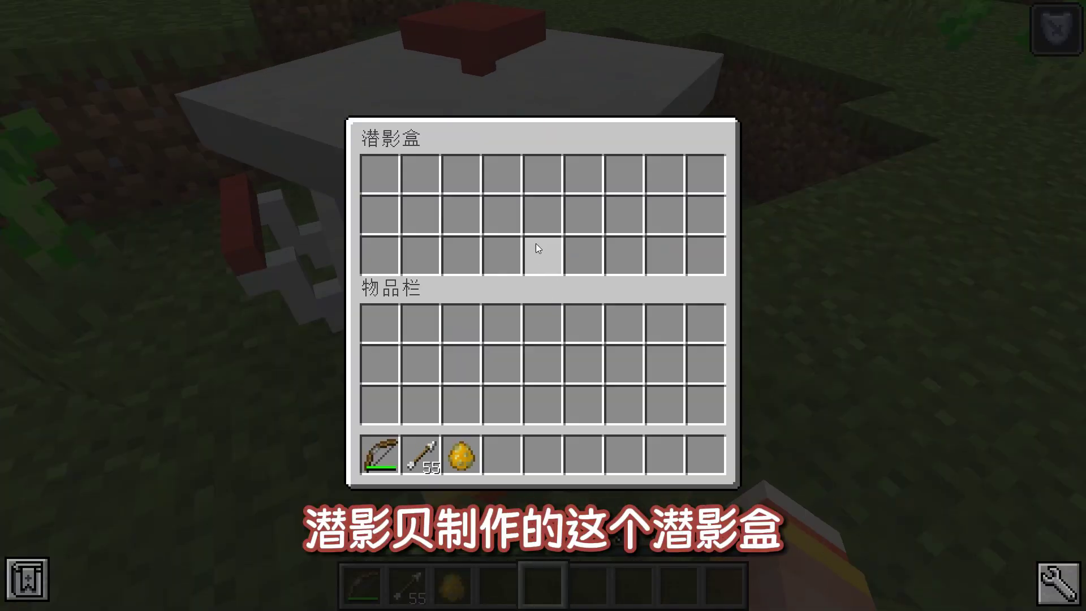
key(Escape)
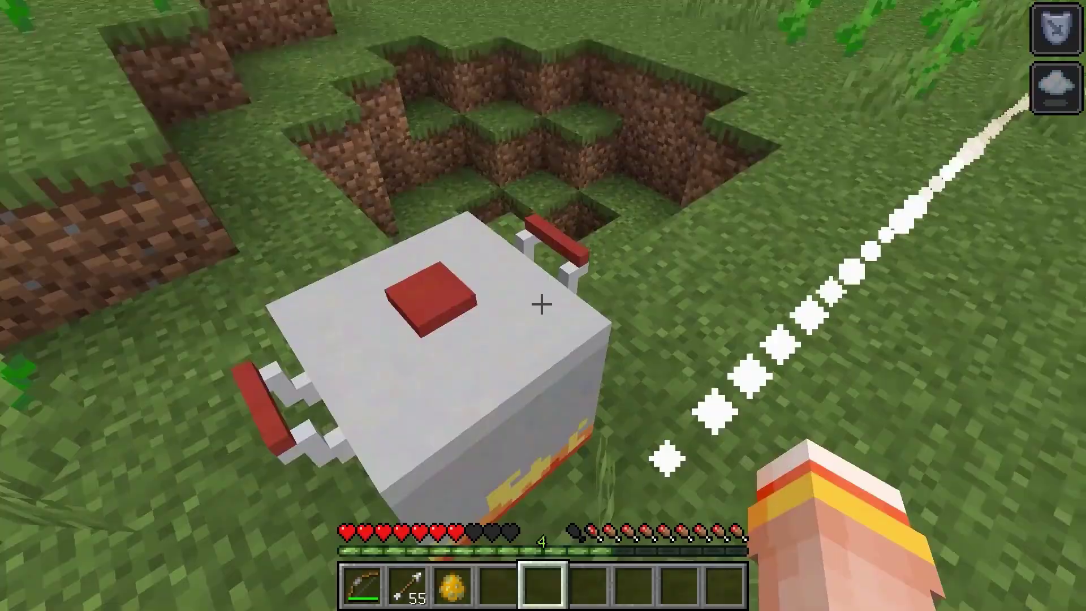
right_click(541, 305)
key(Escape)
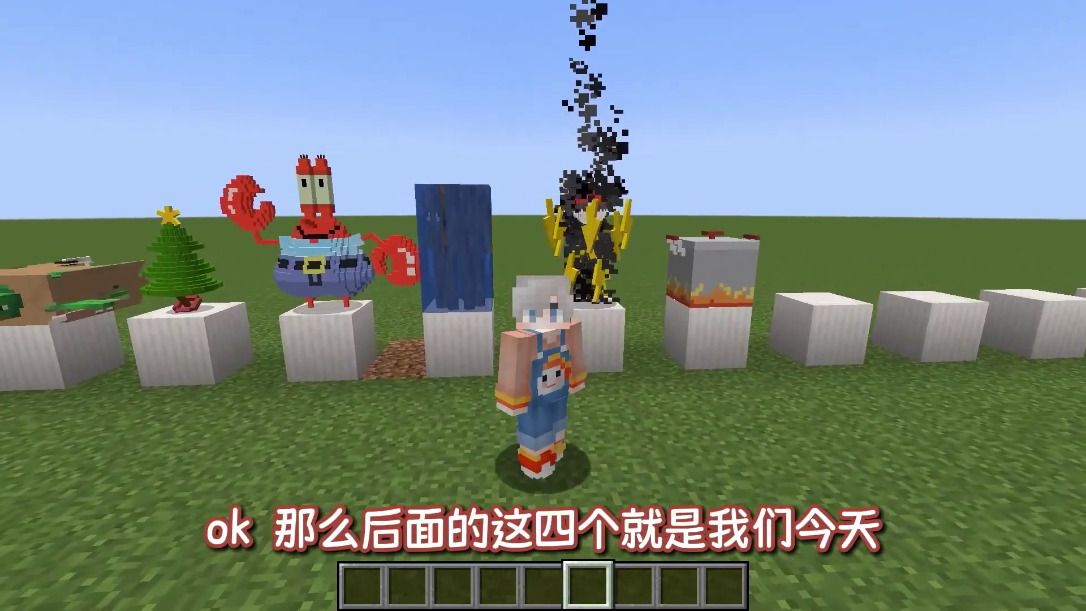